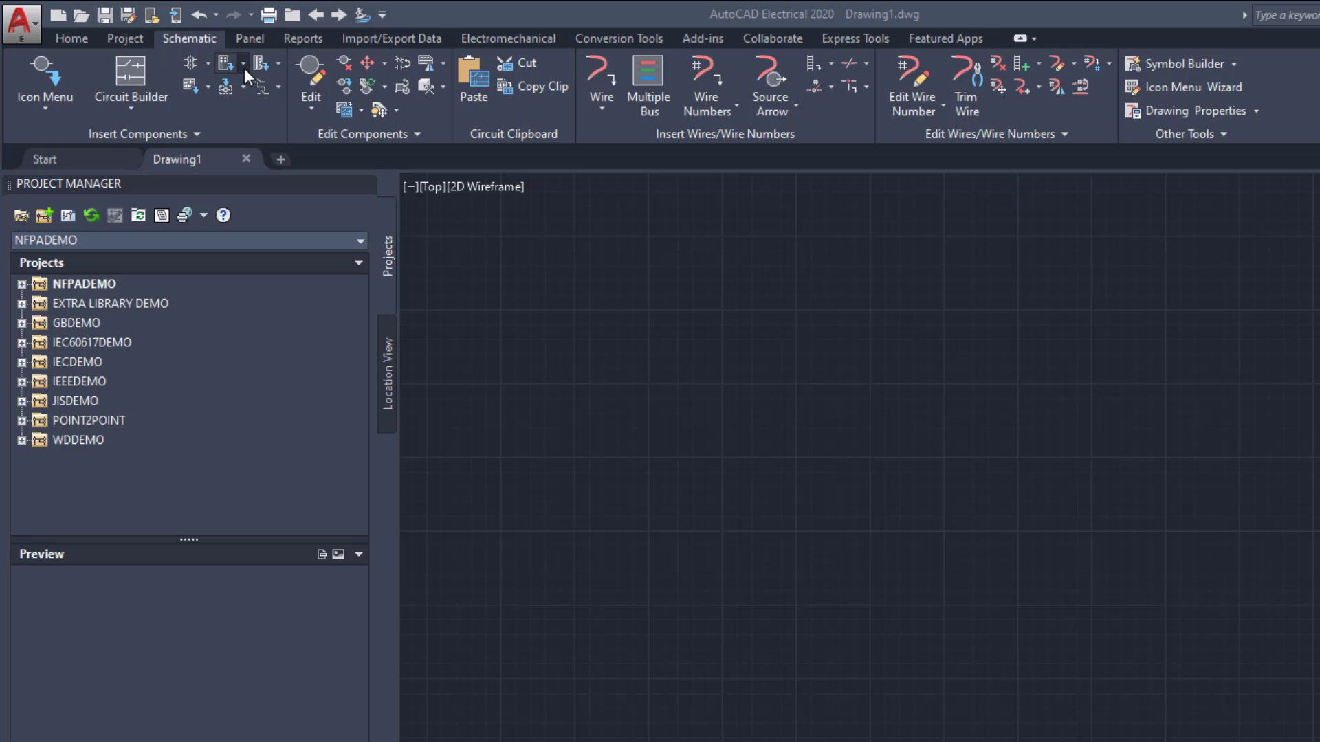
Step: Start Insert PLC (Parametric) and accept the WD_M block alert to reach the PLC catalogue
left_click(244, 68)
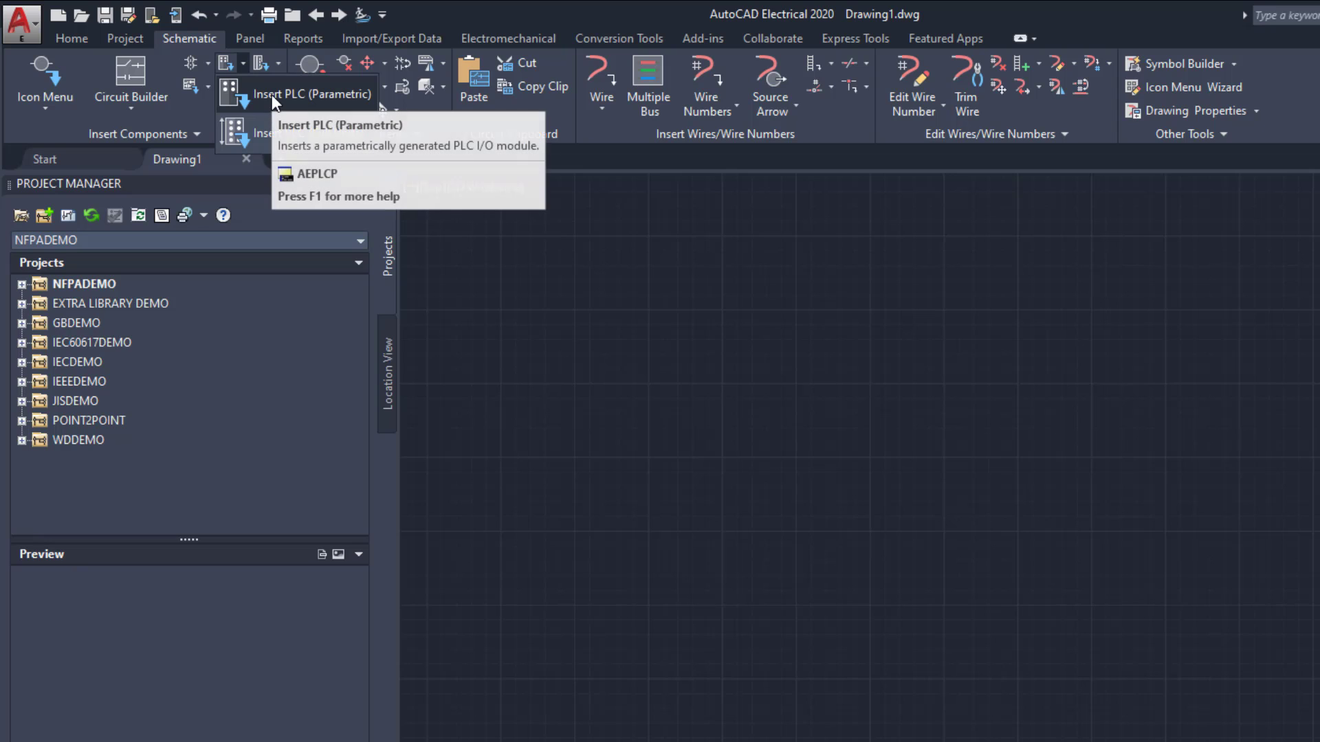
mouse_move(309, 94)
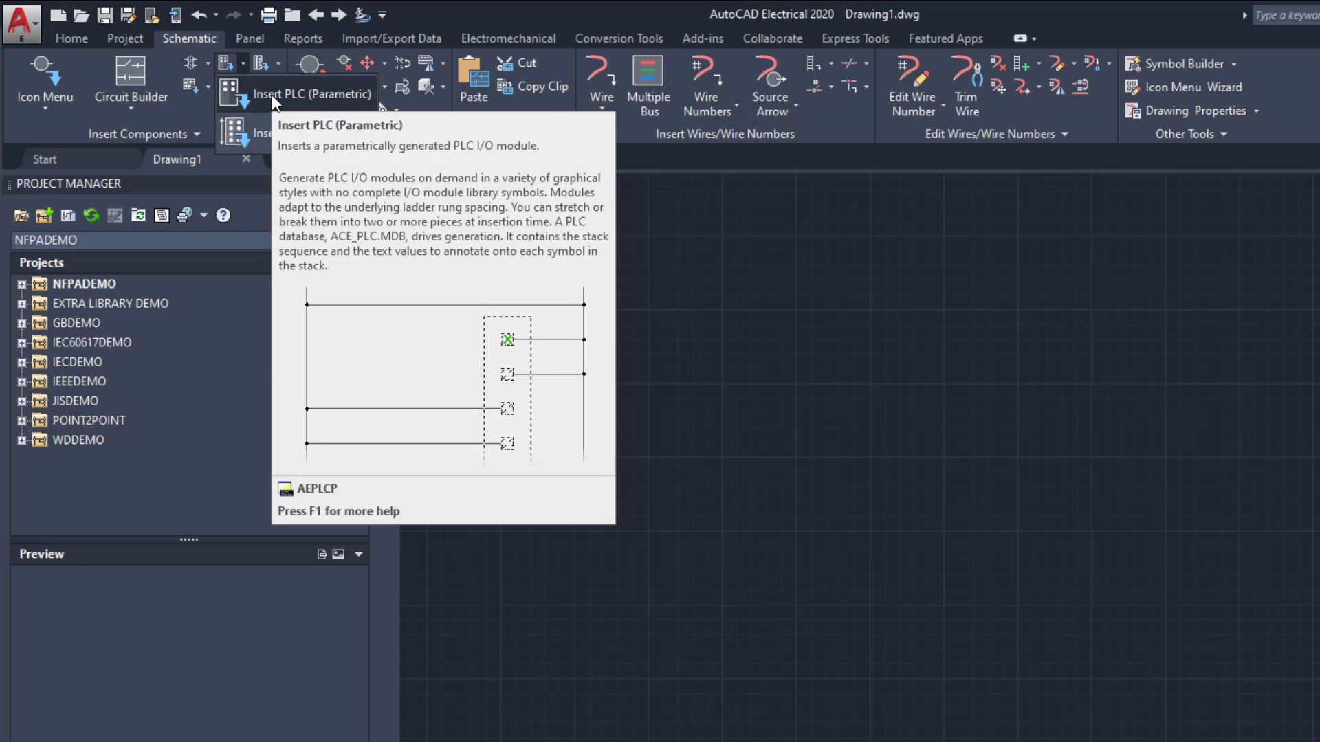
left_click(270, 93)
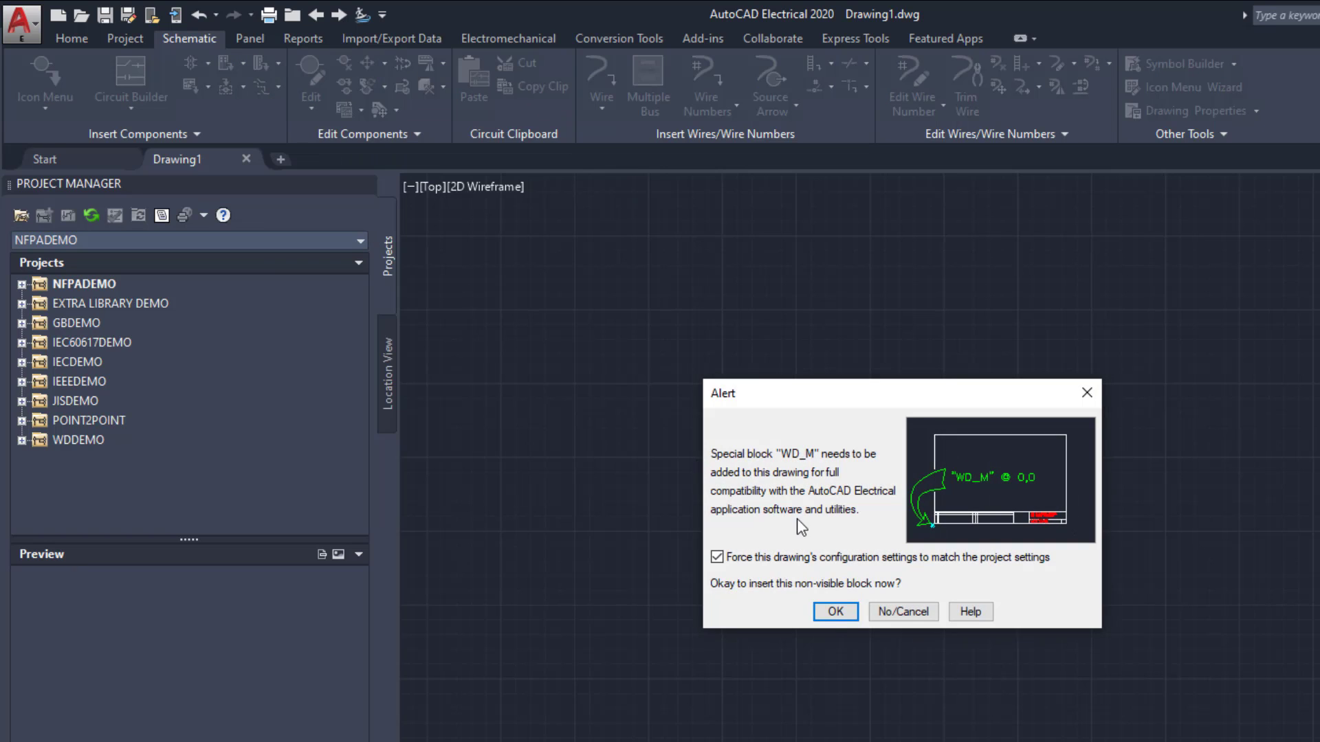
left_click(834, 612)
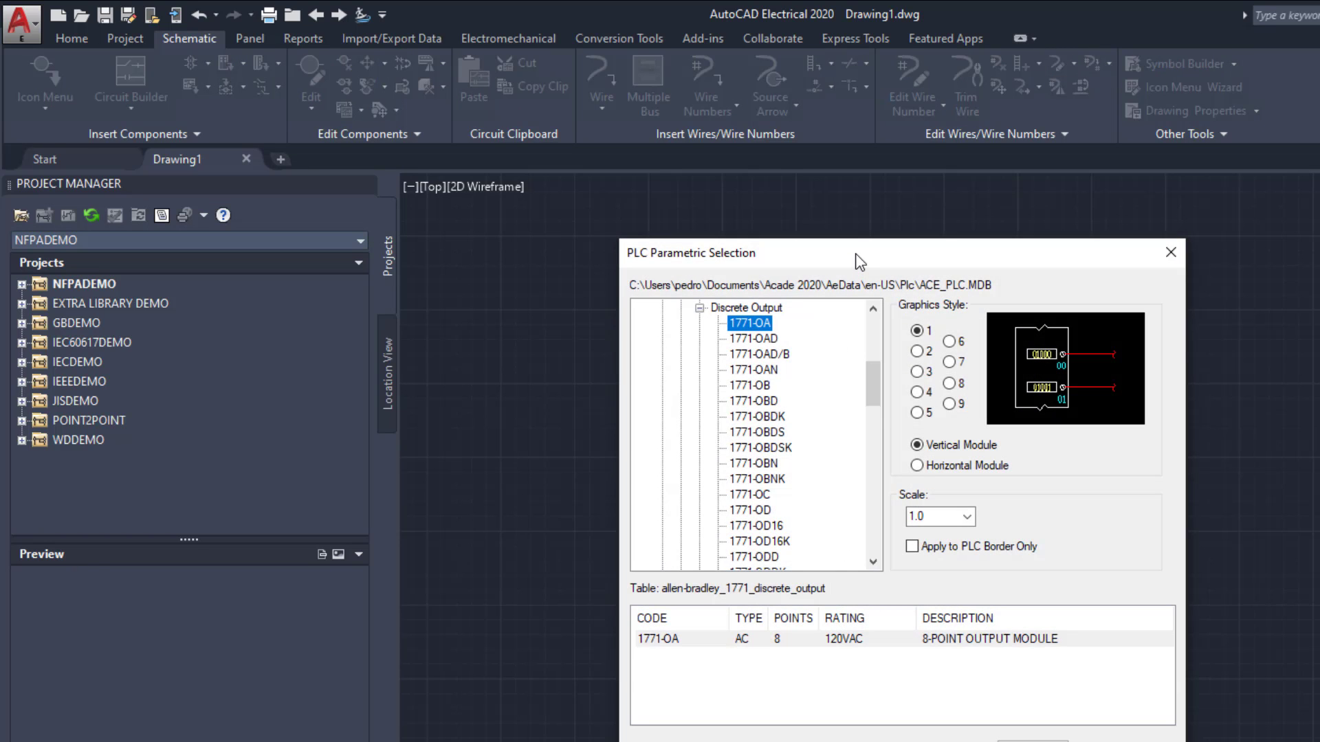
Step: Collapse the 1771 family, expand 1746 and list its Analog Input modules
left_click_drag(856, 254, 831, 242)
left_click(845, 311)
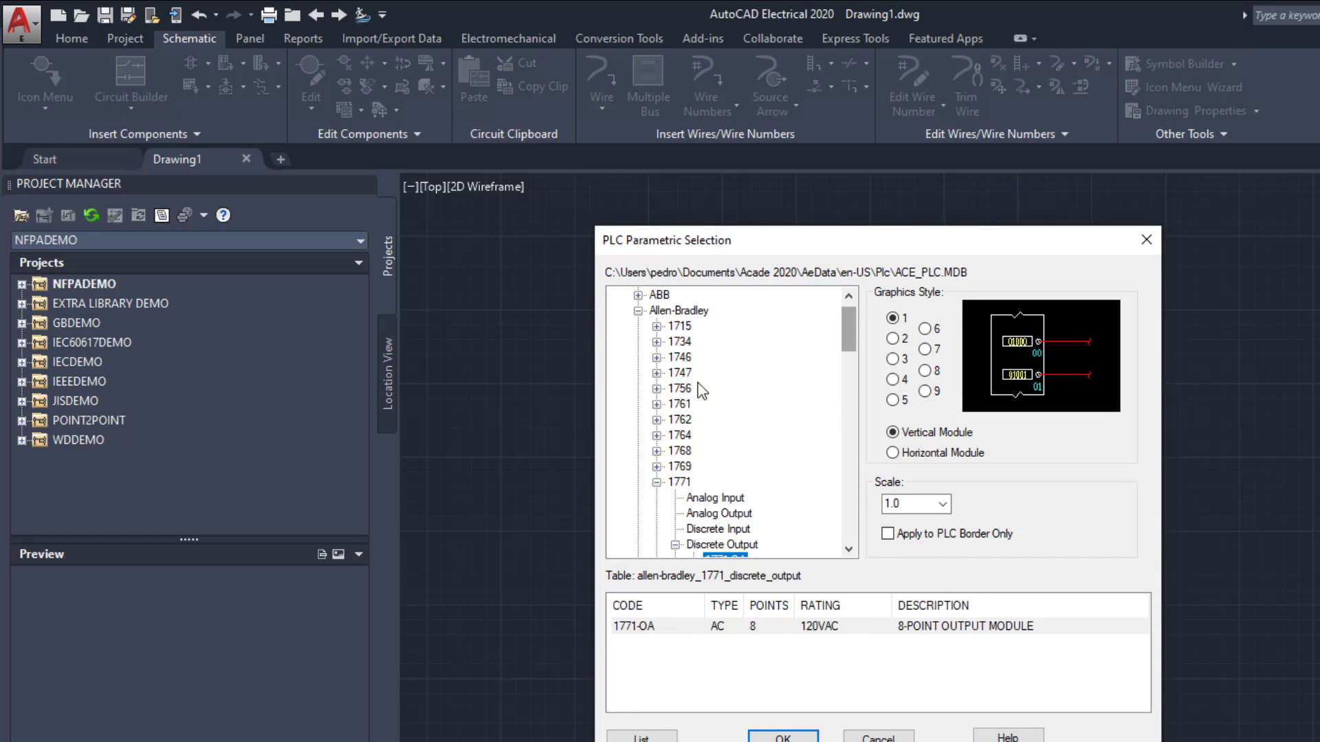
left_click(657, 482)
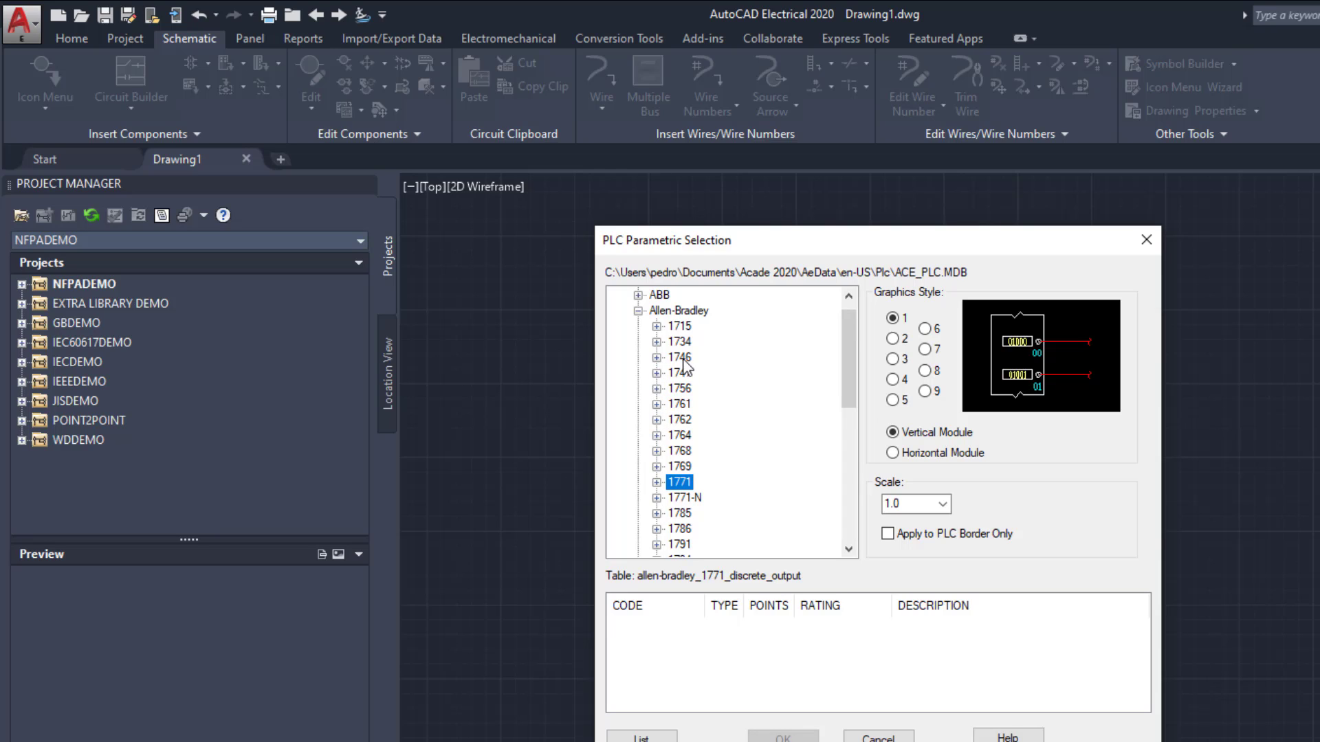
left_click(656, 358)
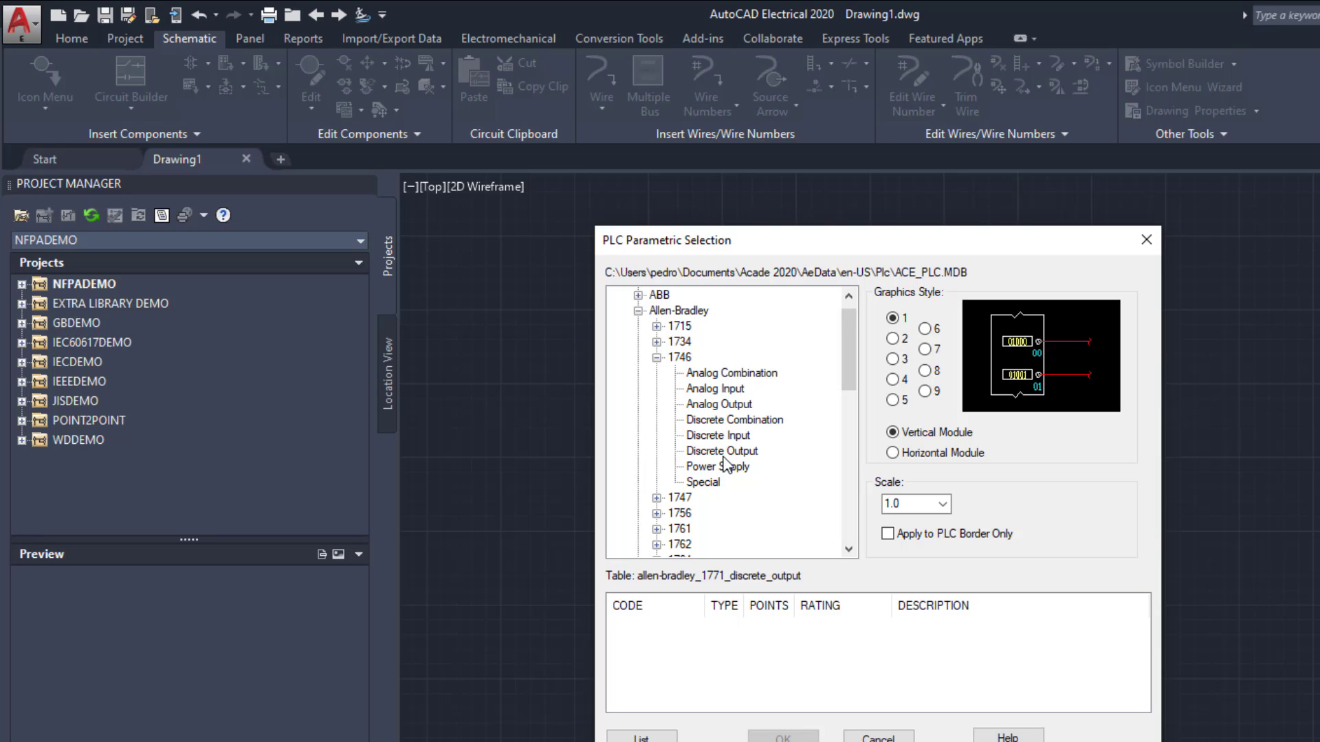
left_click(729, 377)
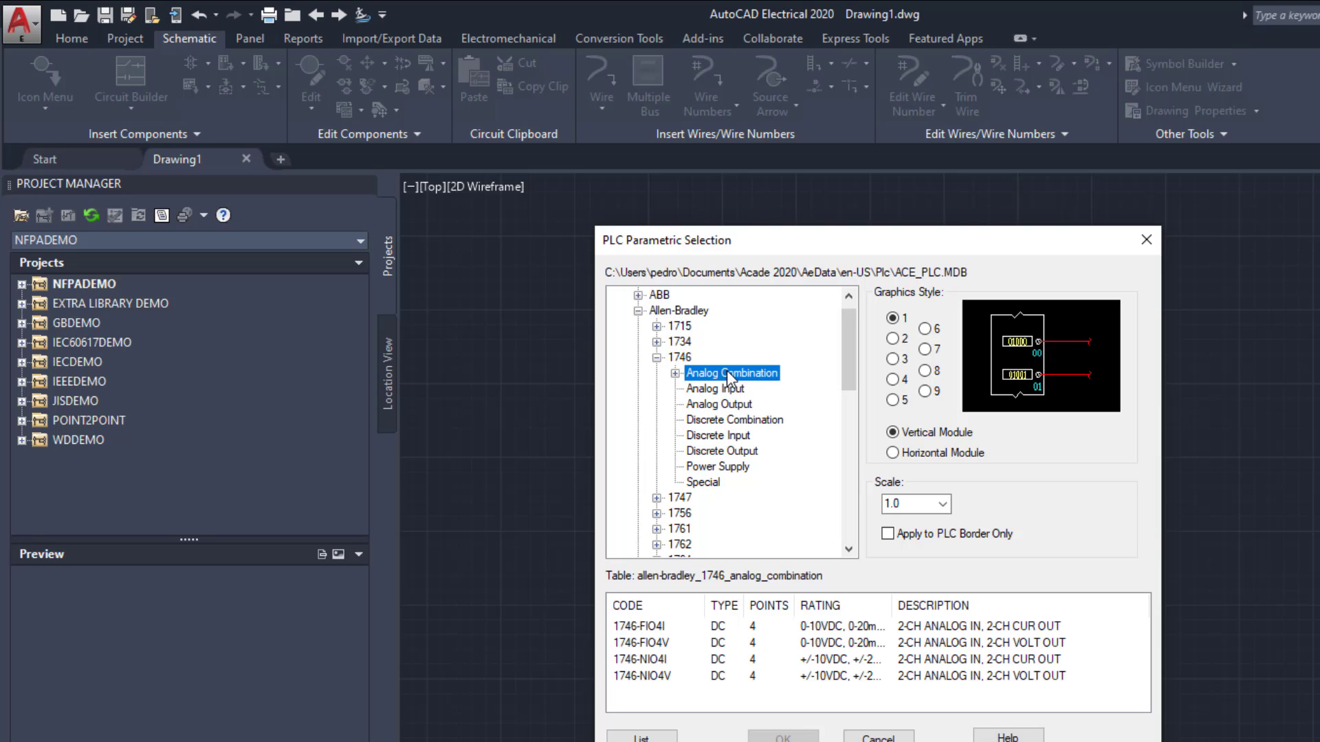
double_click(727, 390)
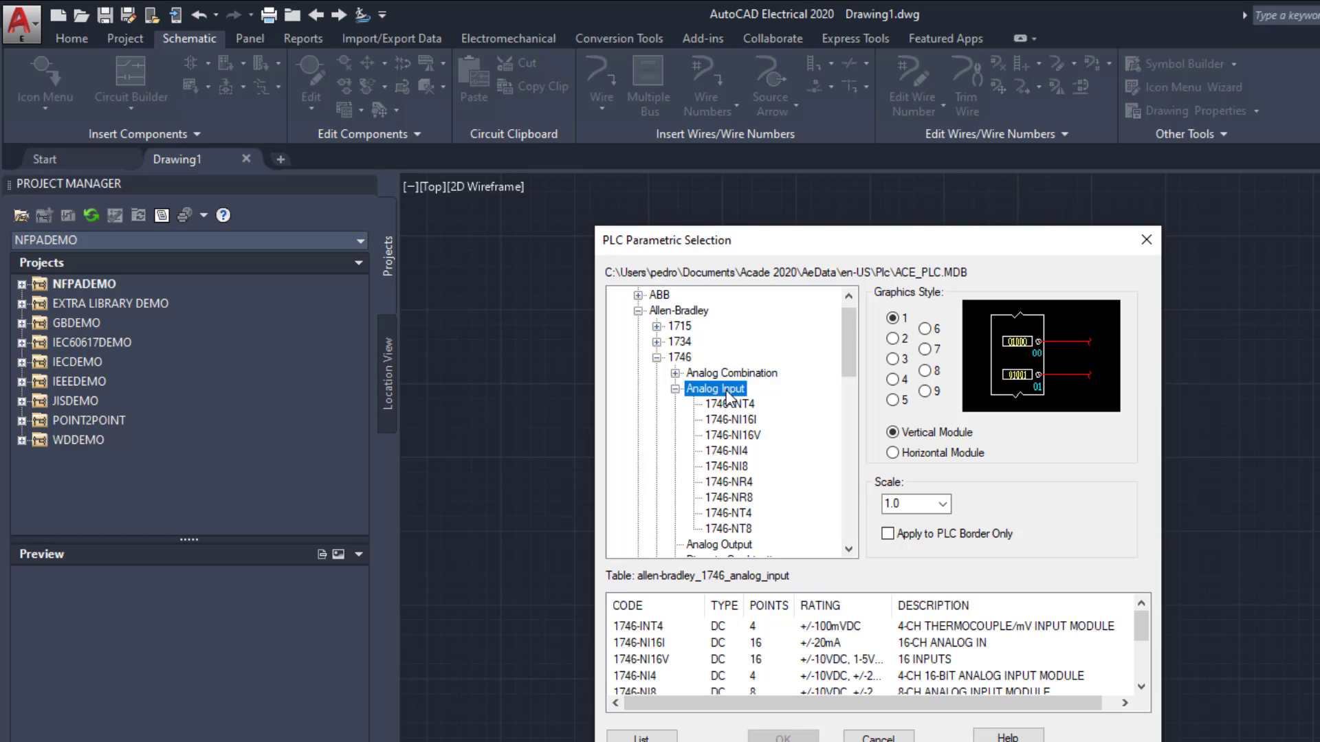
Step: Browse the other 1746 categories (analog output, discrete, power supply), then return to Analog Input
left_click(675, 389)
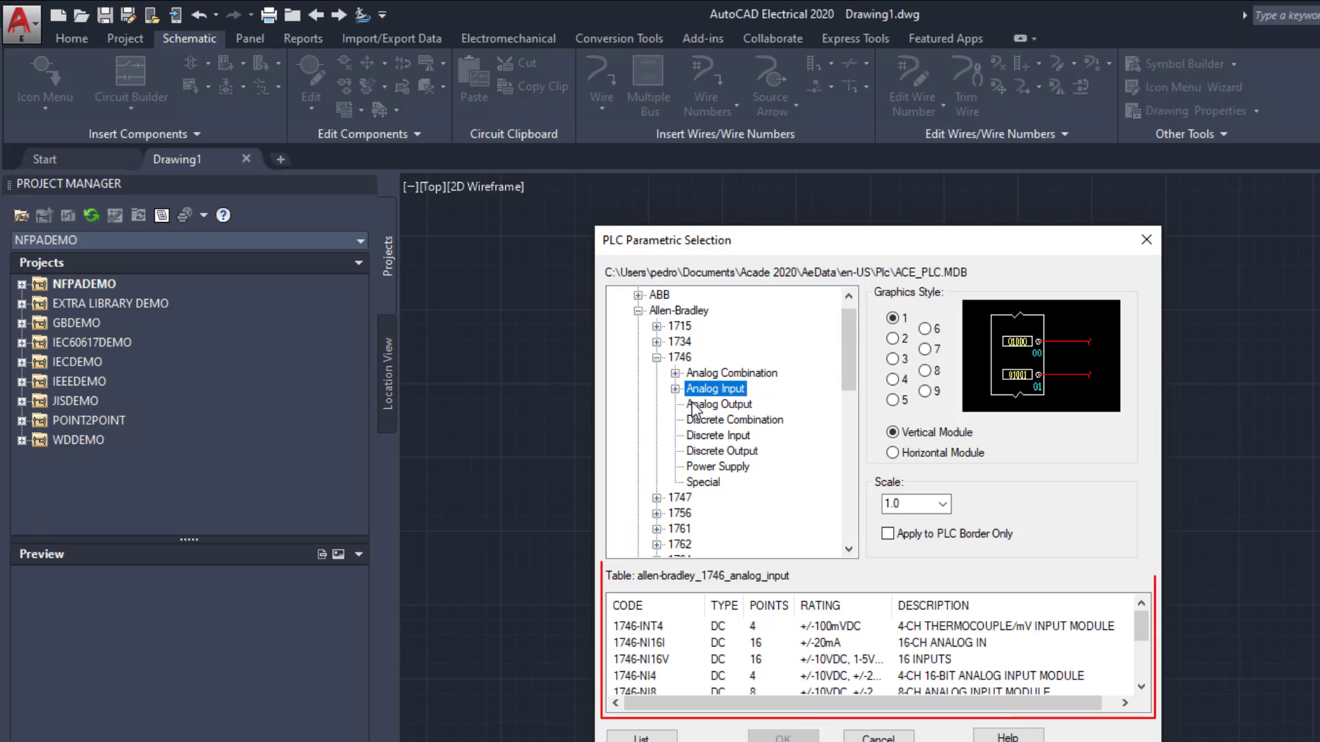
left_click(697, 406)
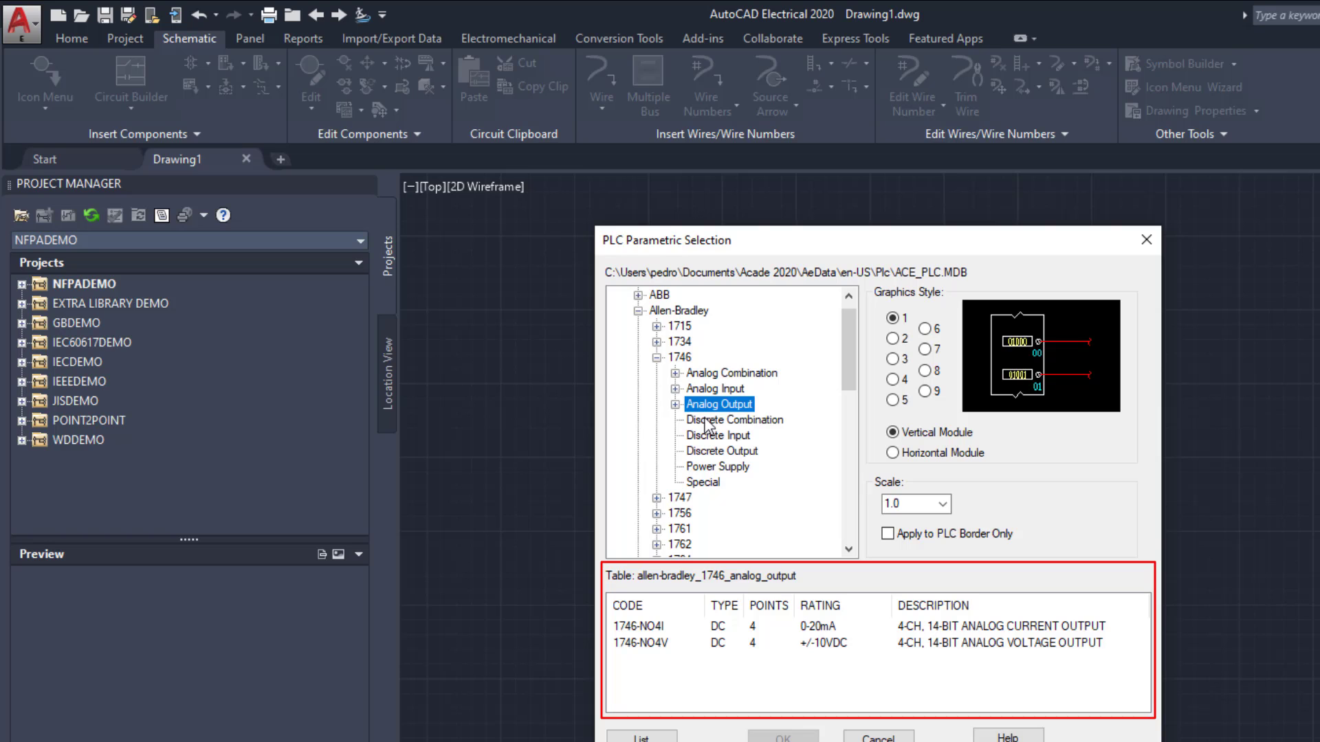
left_click(706, 422)
left_click(706, 440)
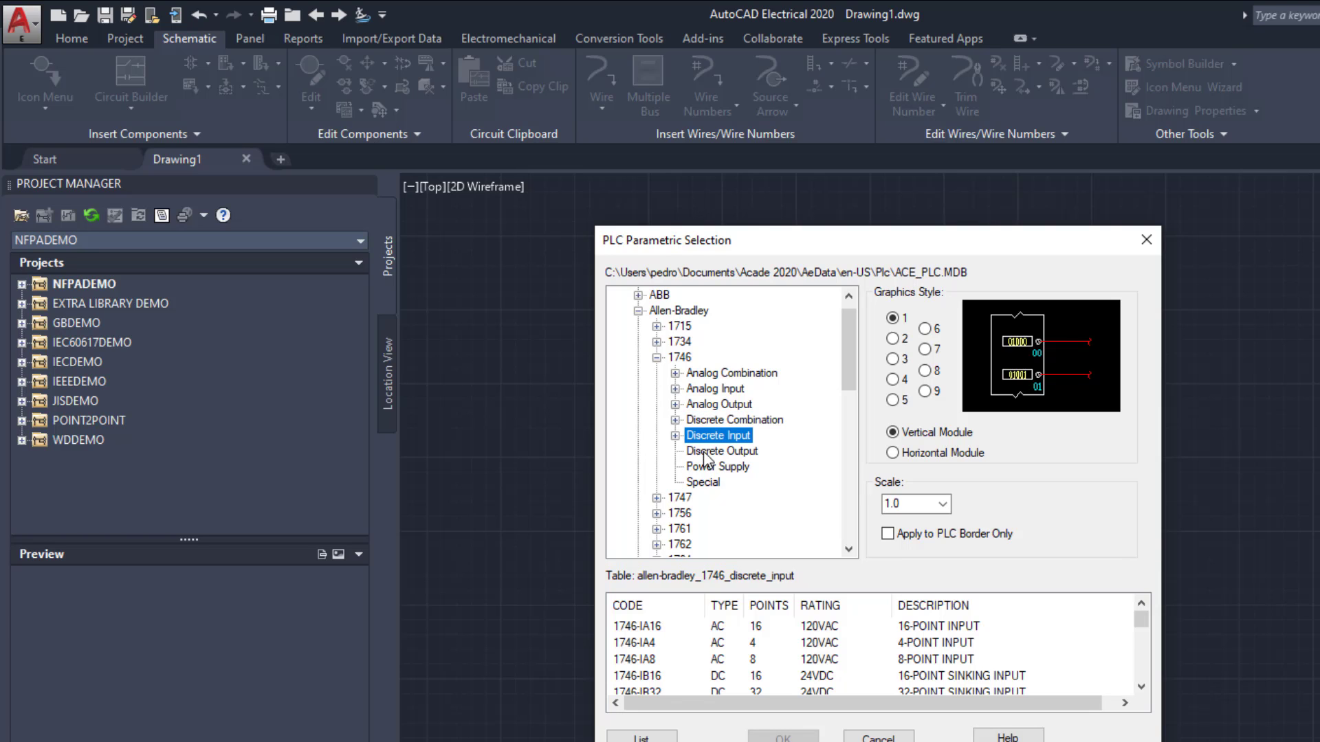
left_click(705, 453)
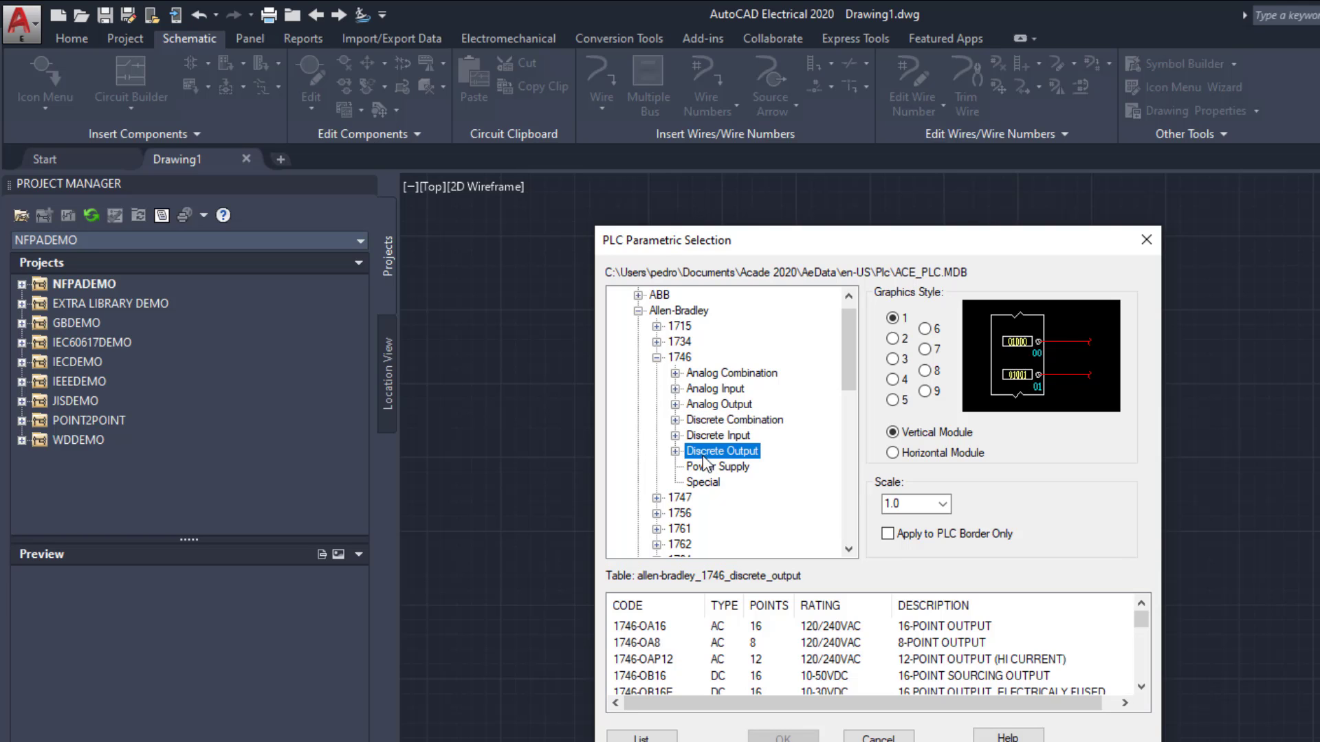
left_click(705, 468)
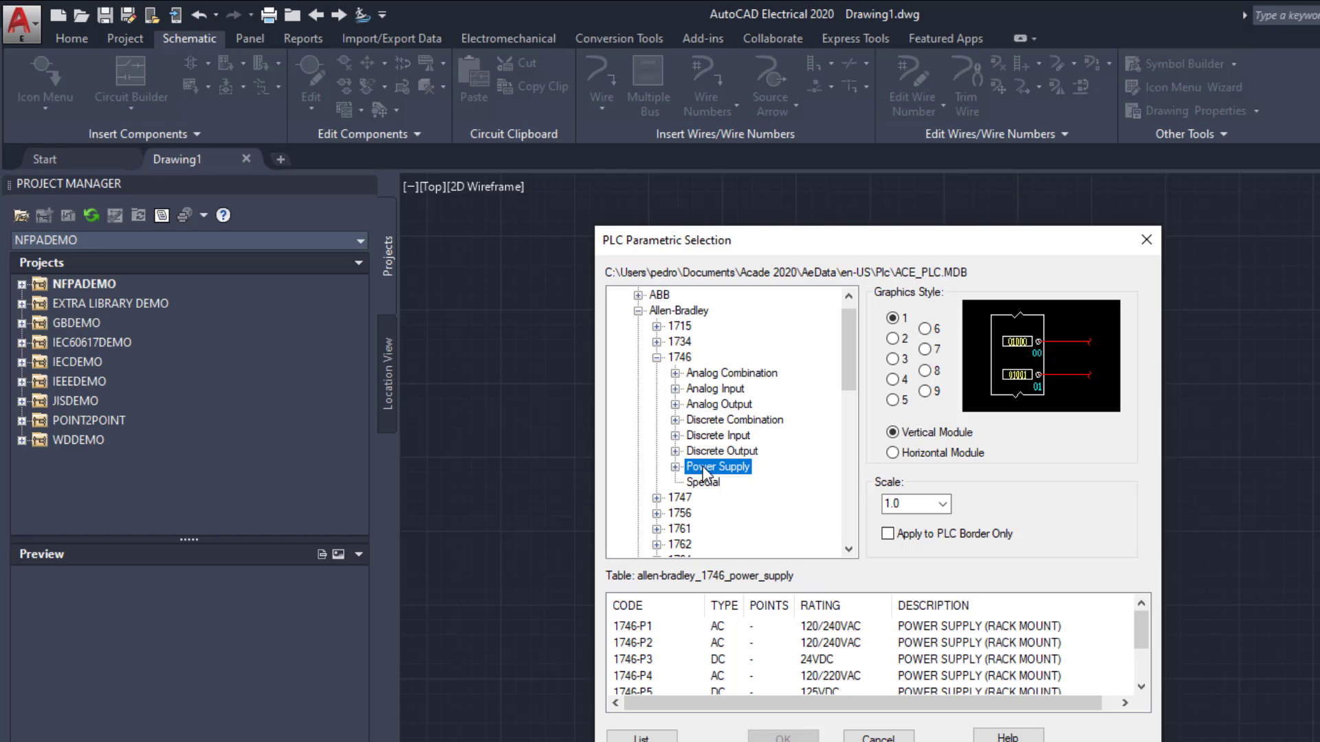
left_click(708, 391)
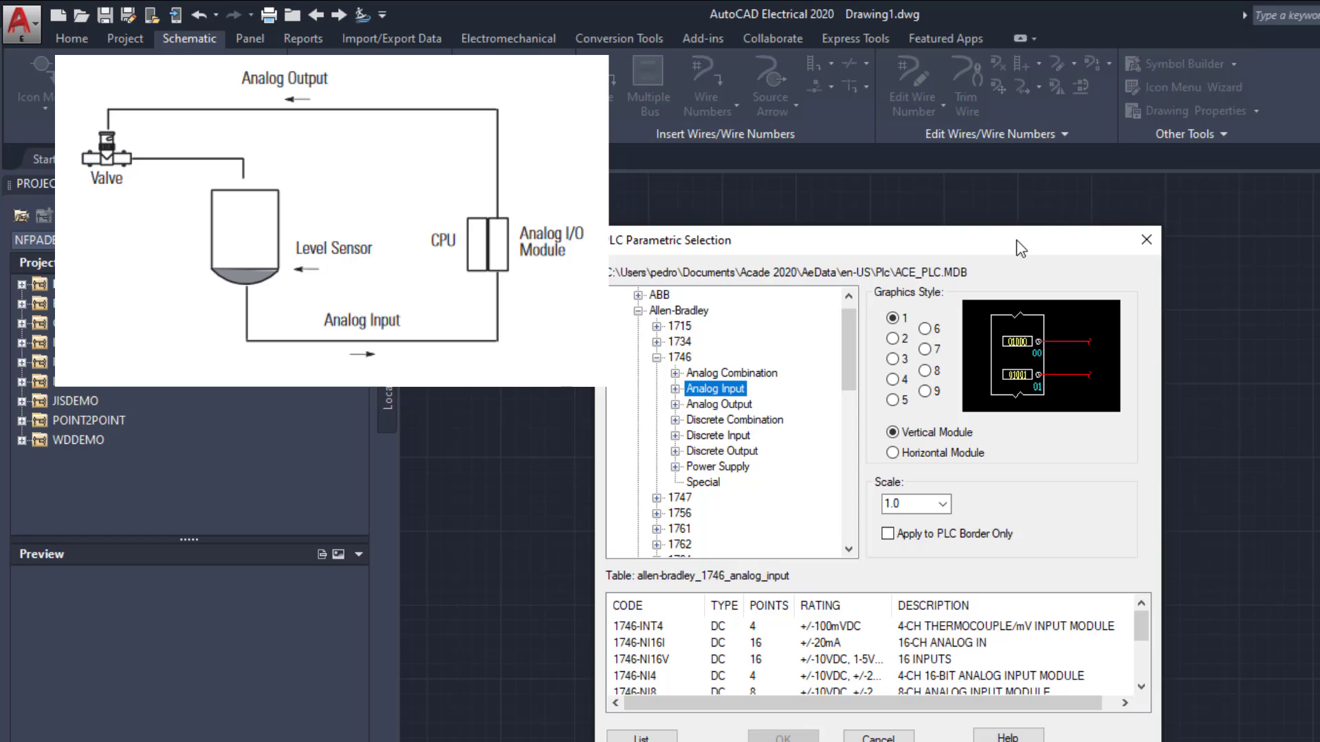
Step: Move the PLC Parametric Selection window to the right side of the screen
mouse_move(1021, 249)
left_mouse_down()
mouse_move(1319, 239)
mouse_move(1319, 218)
left_mouse_up()
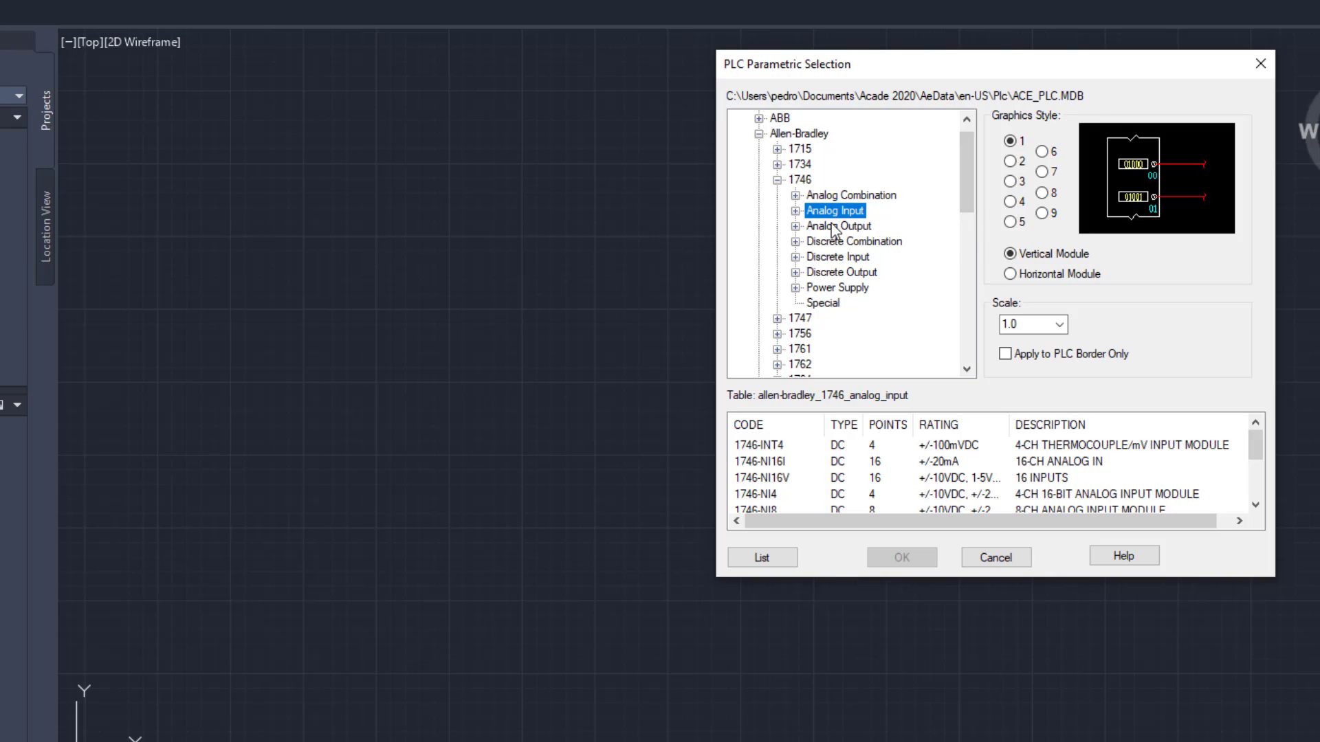
Step: Select the 1746-NI4 module, widening the RATING column to show +/-10VDC, +/-20mA
left_click(795, 211)
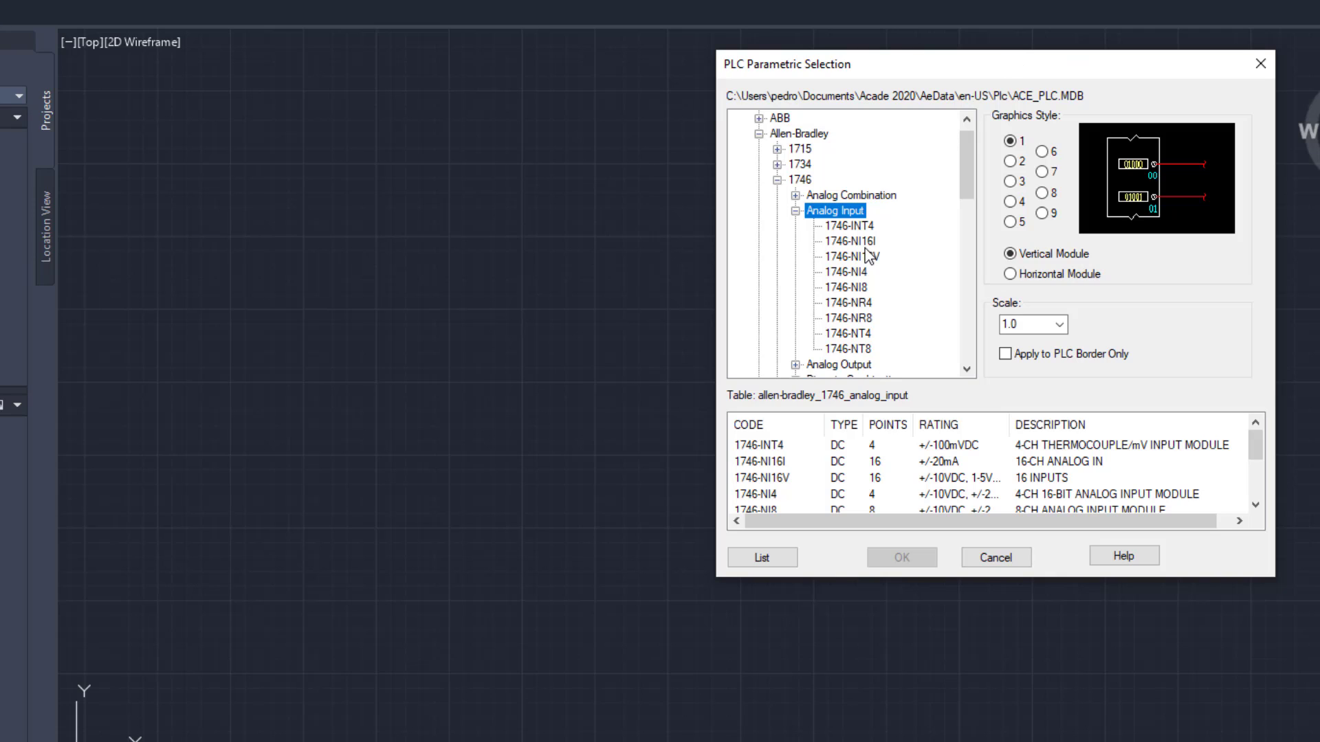
key("Down")
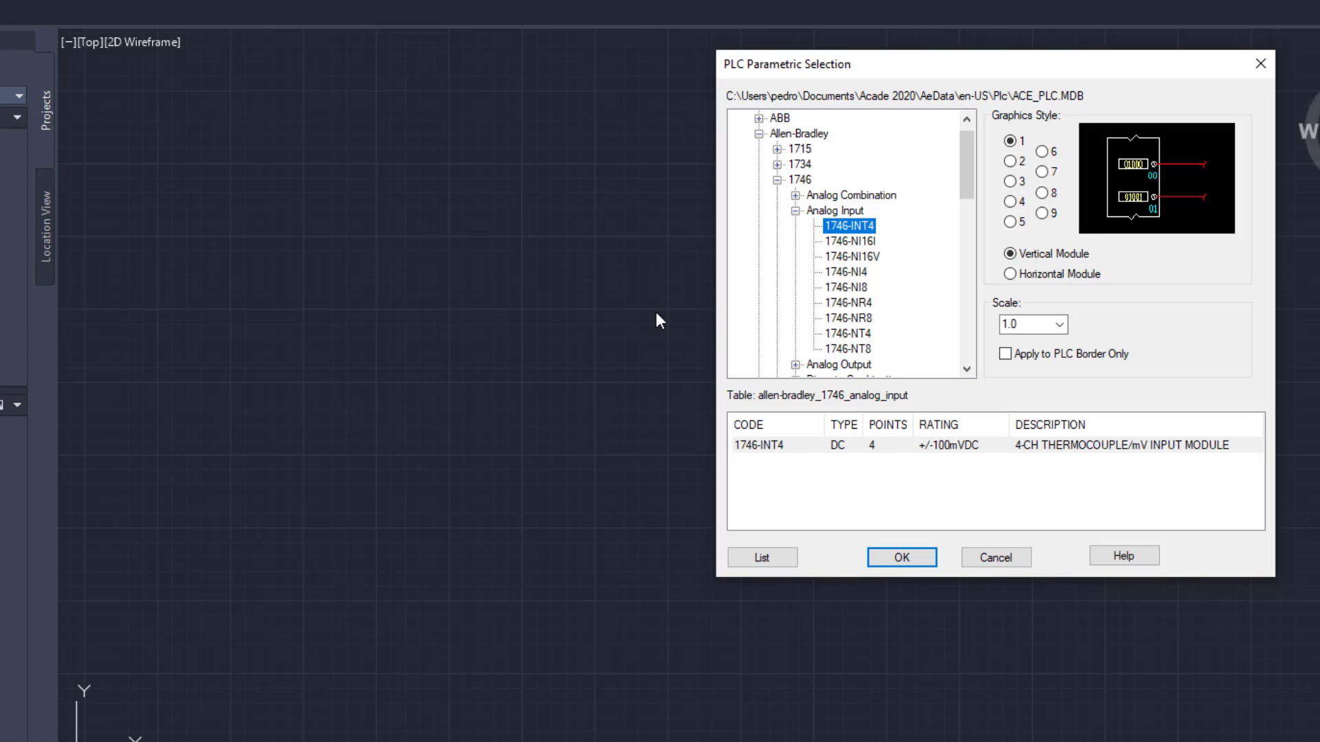
key("Down")
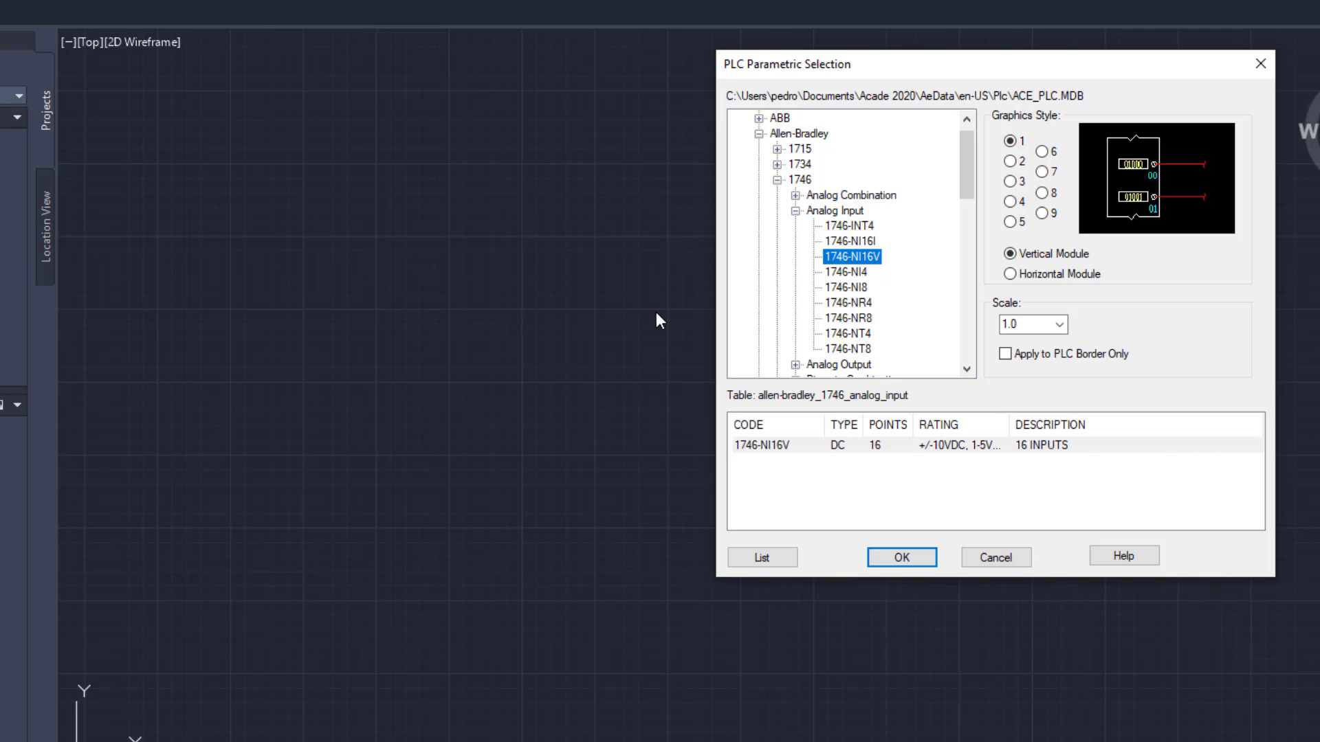
key("Down")
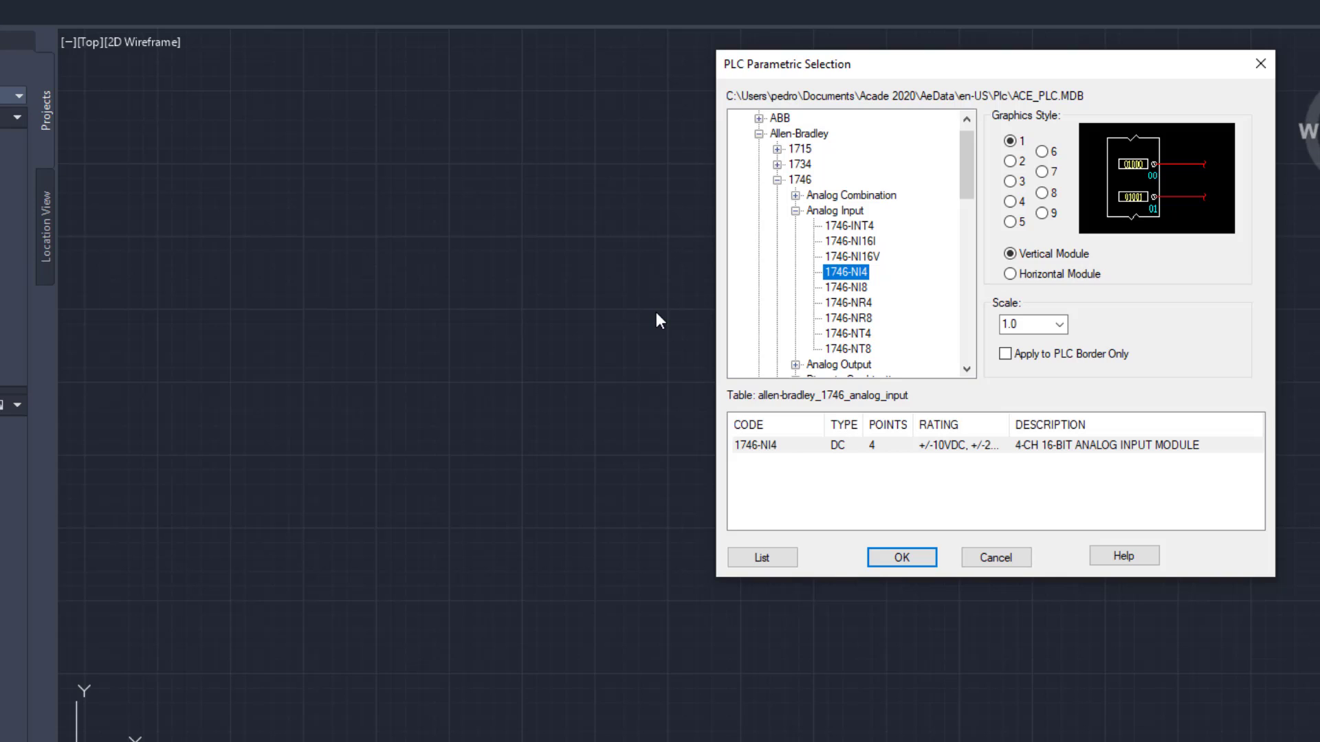
key("Down")
key("Down")
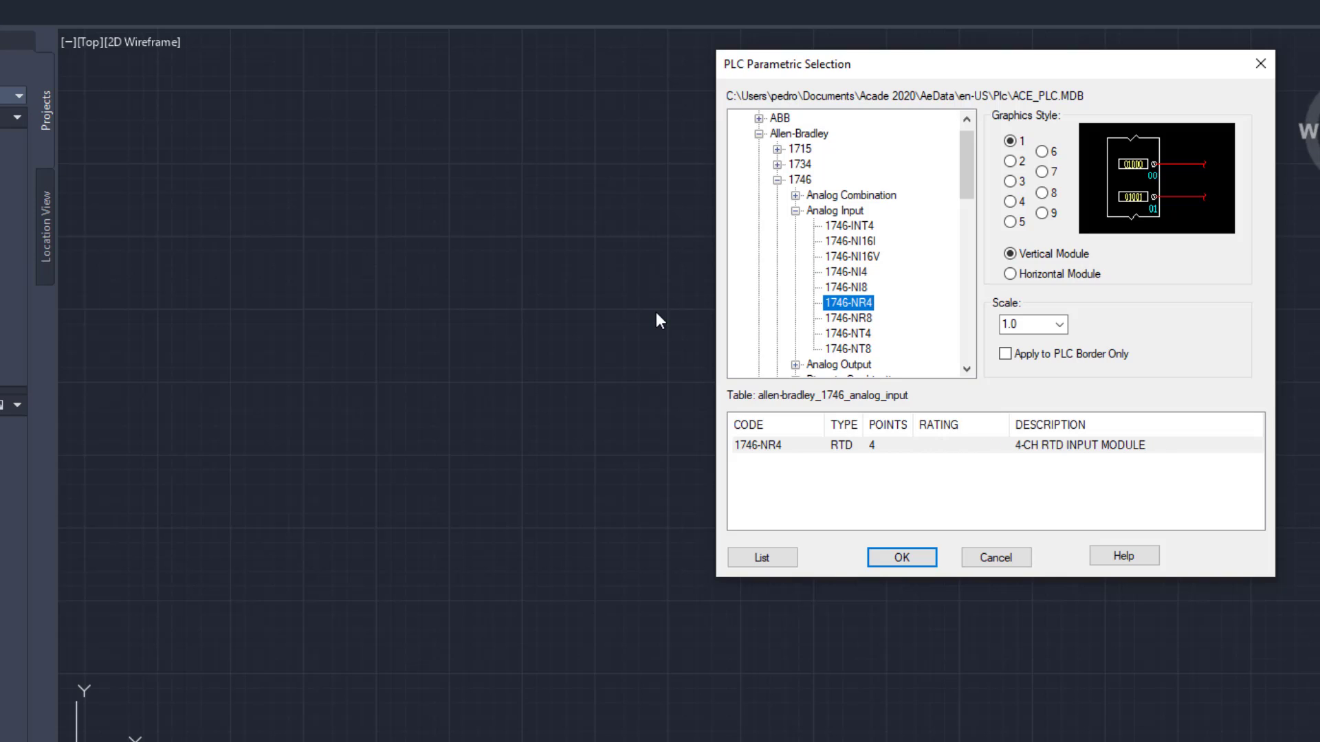
key("Up")
key("Up")
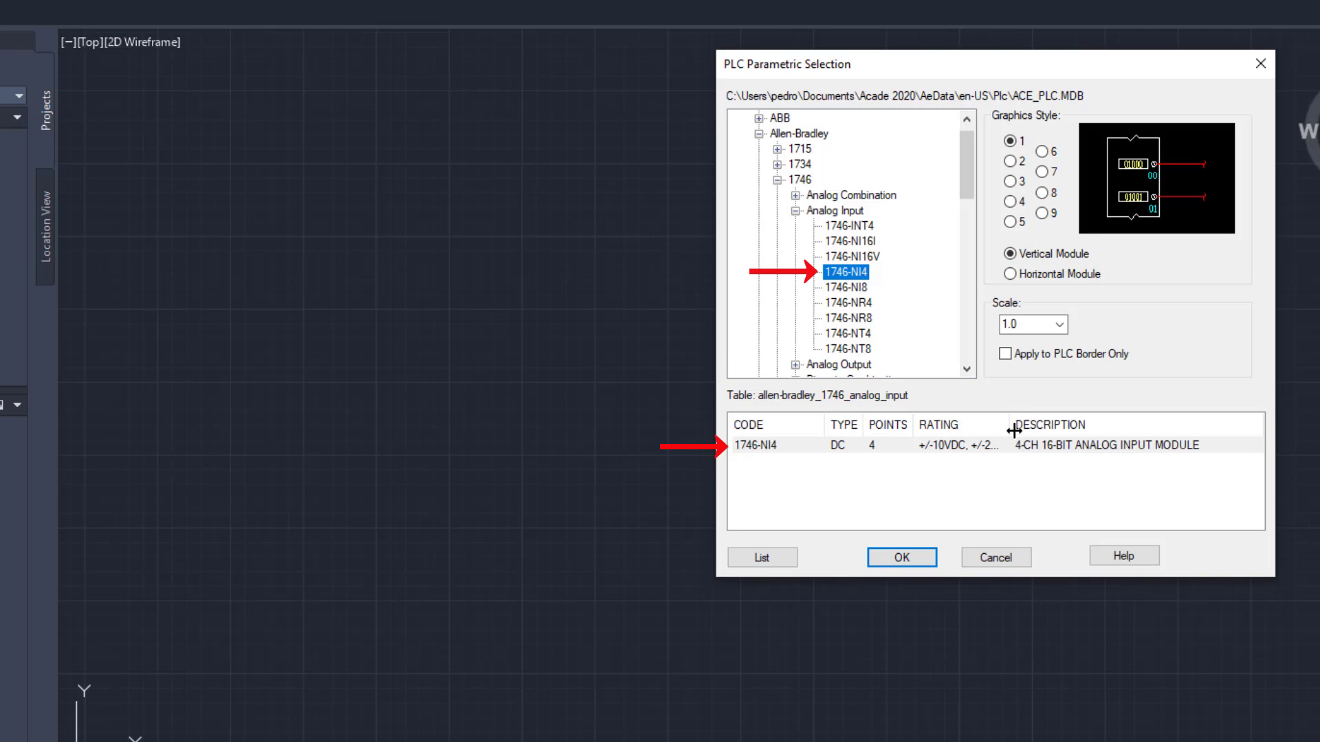
left_click_drag(1010, 424, 1057, 421)
key("Tab")
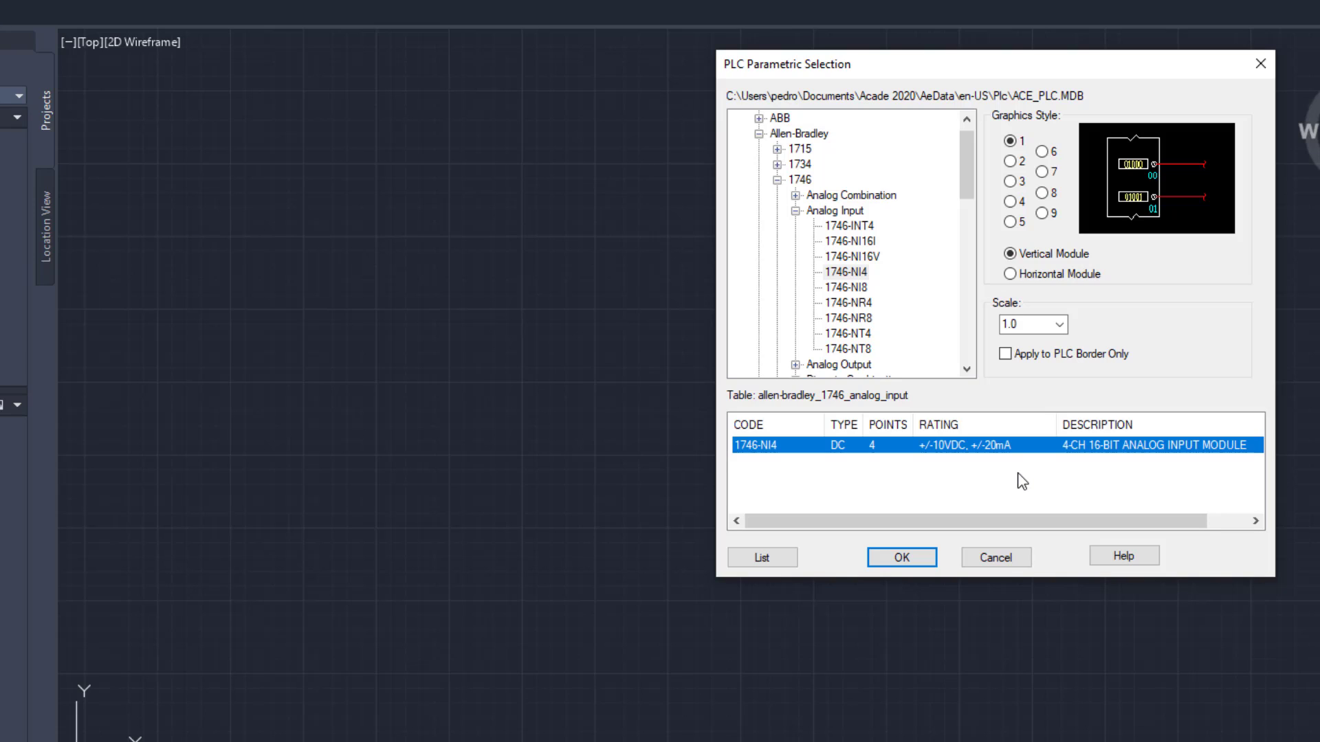
left_click(922, 566)
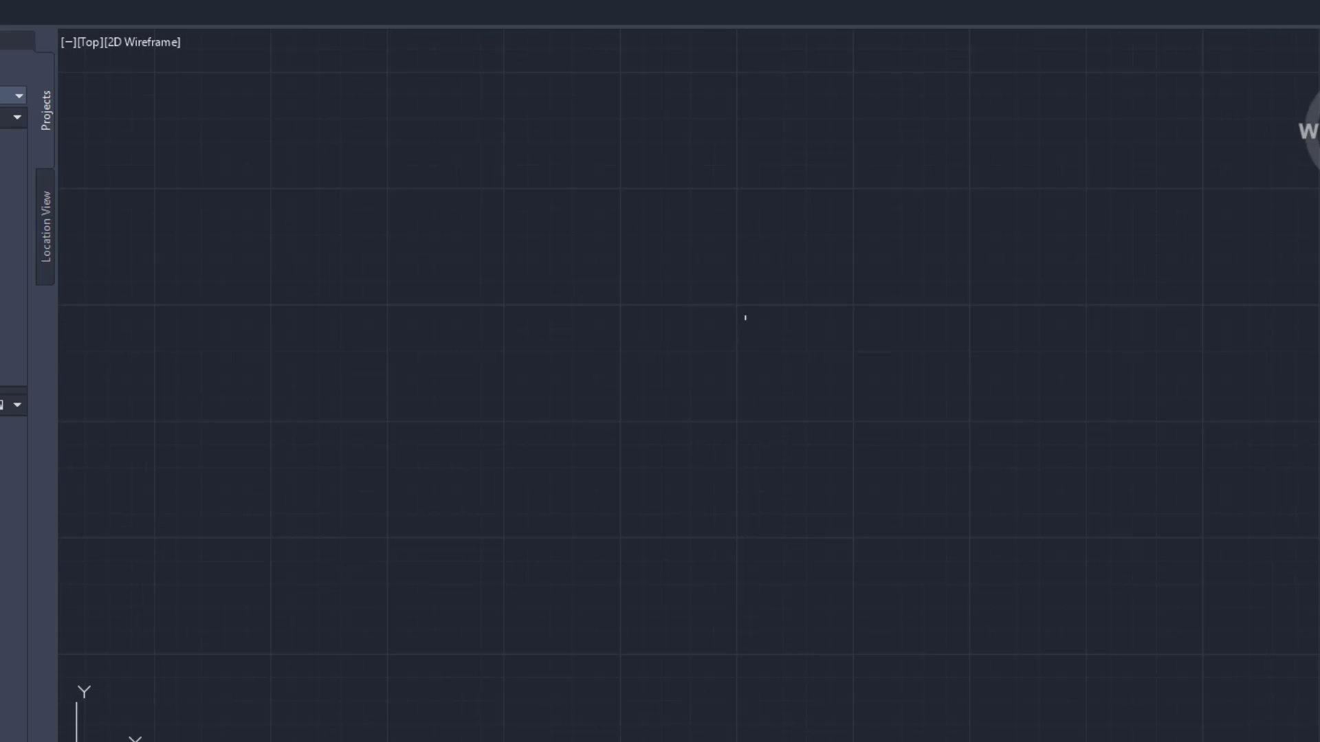
scroll(745, 315, "up", 2)
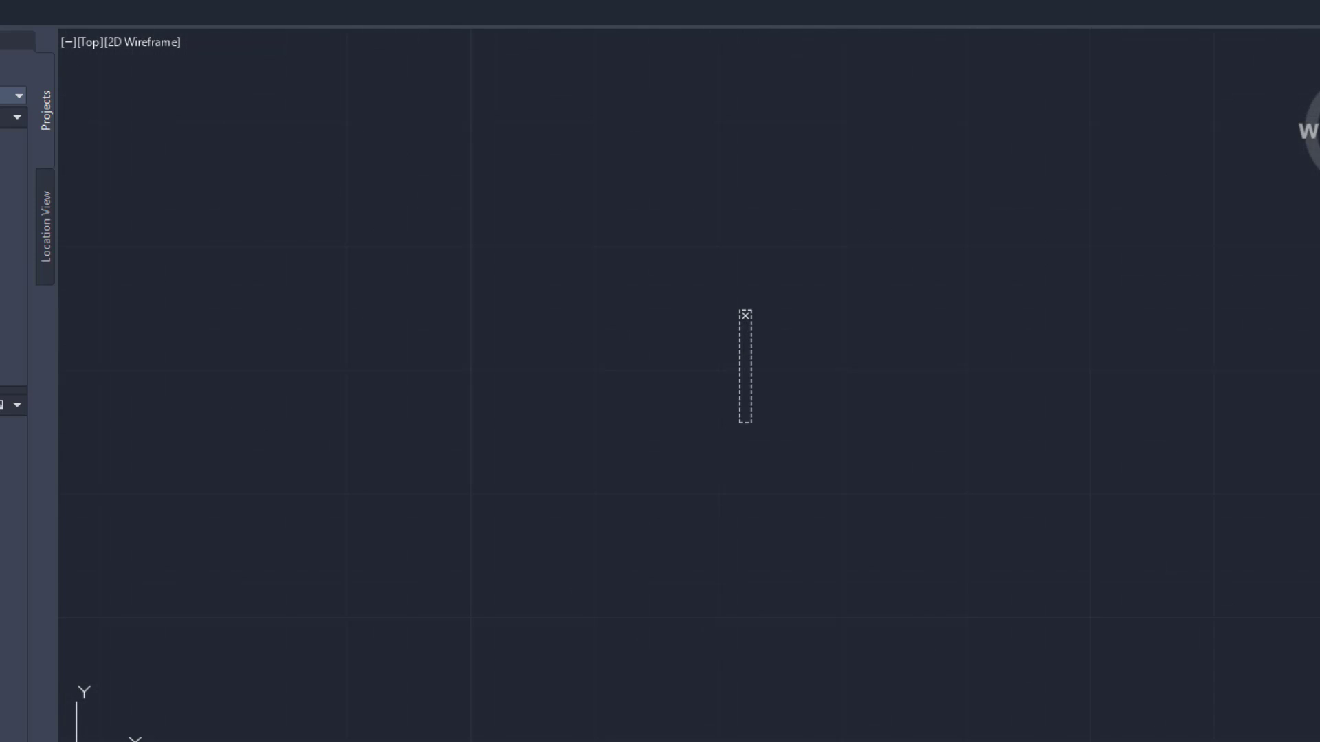
scroll(745, 315, "up", 3)
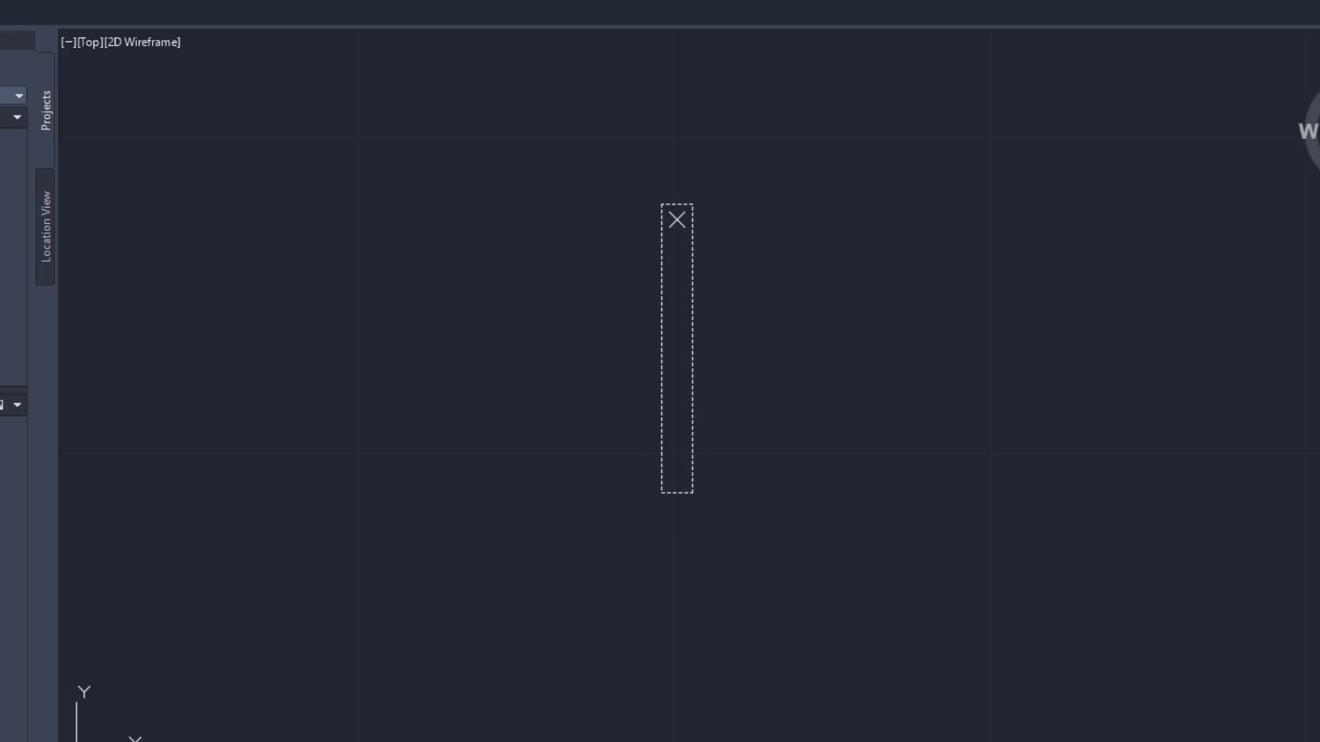
scroll(688, 222, "up", 2)
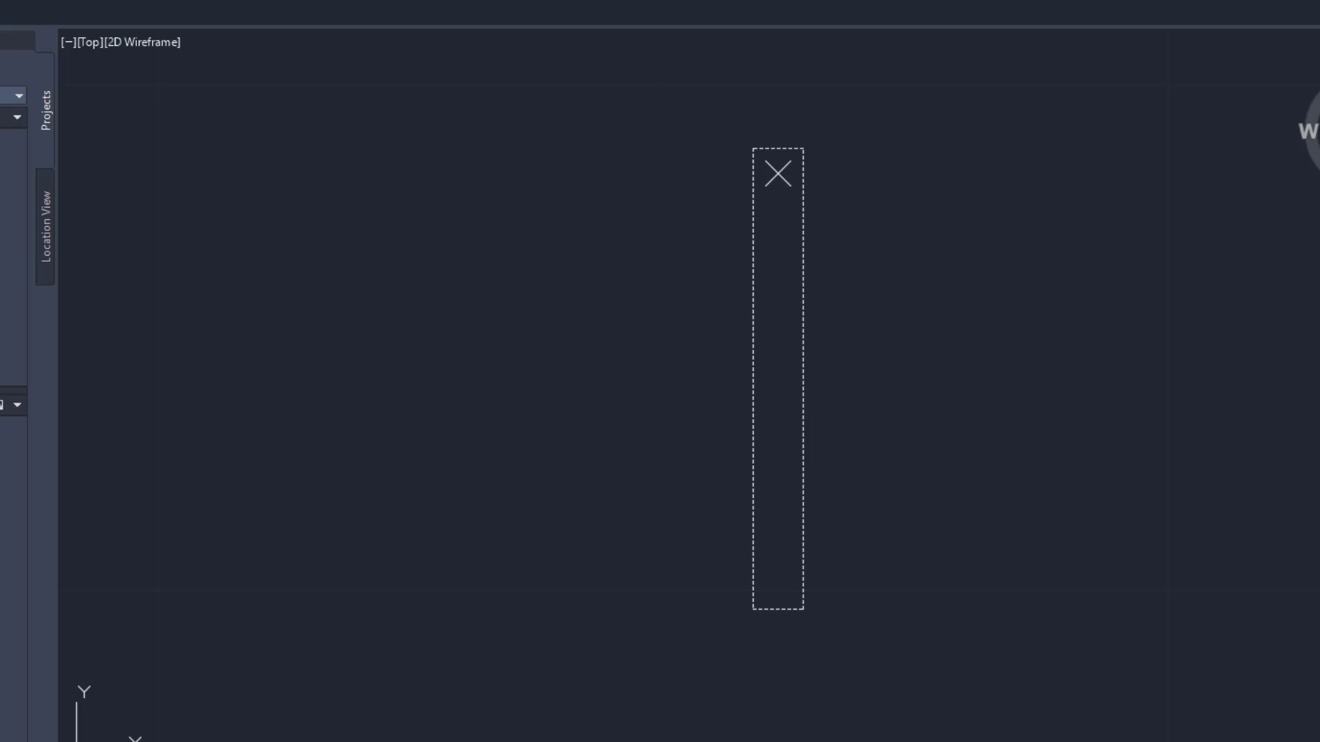
scroll(777, 173, "up", 2)
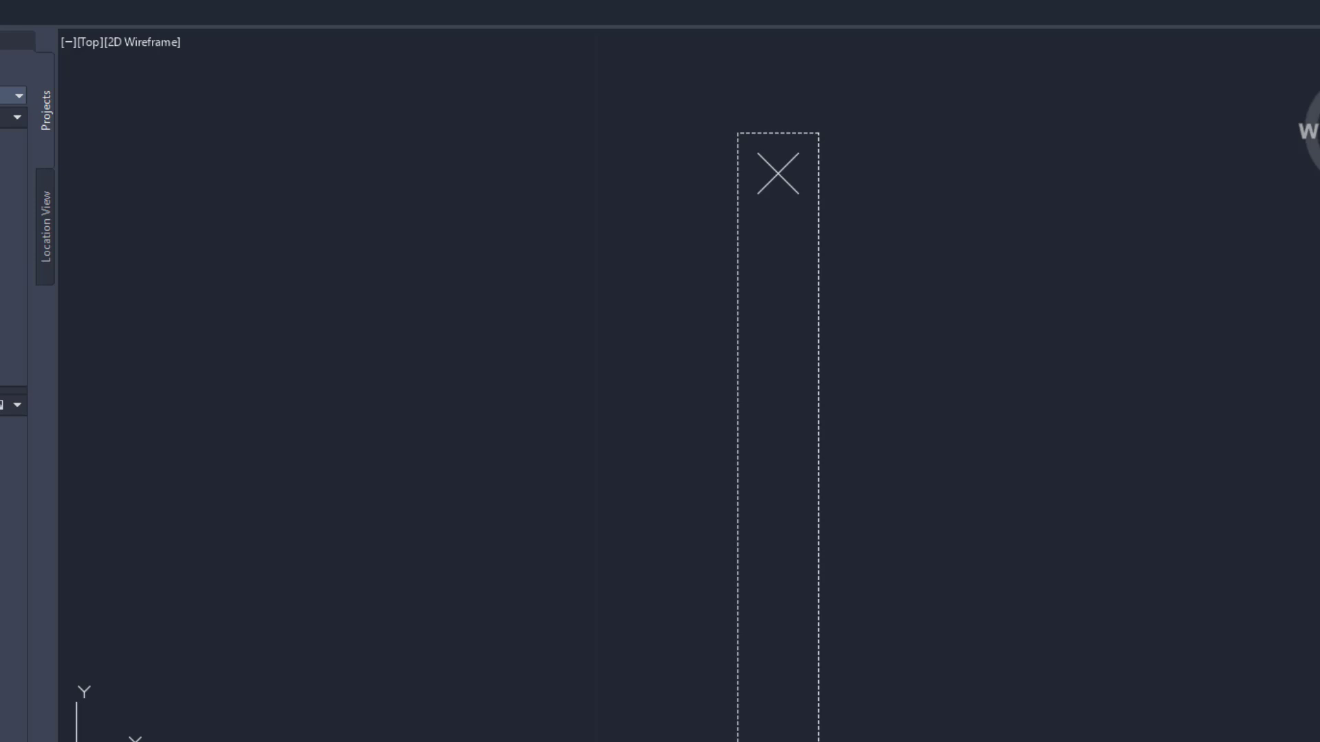
scroll(778, 173, "down", 2)
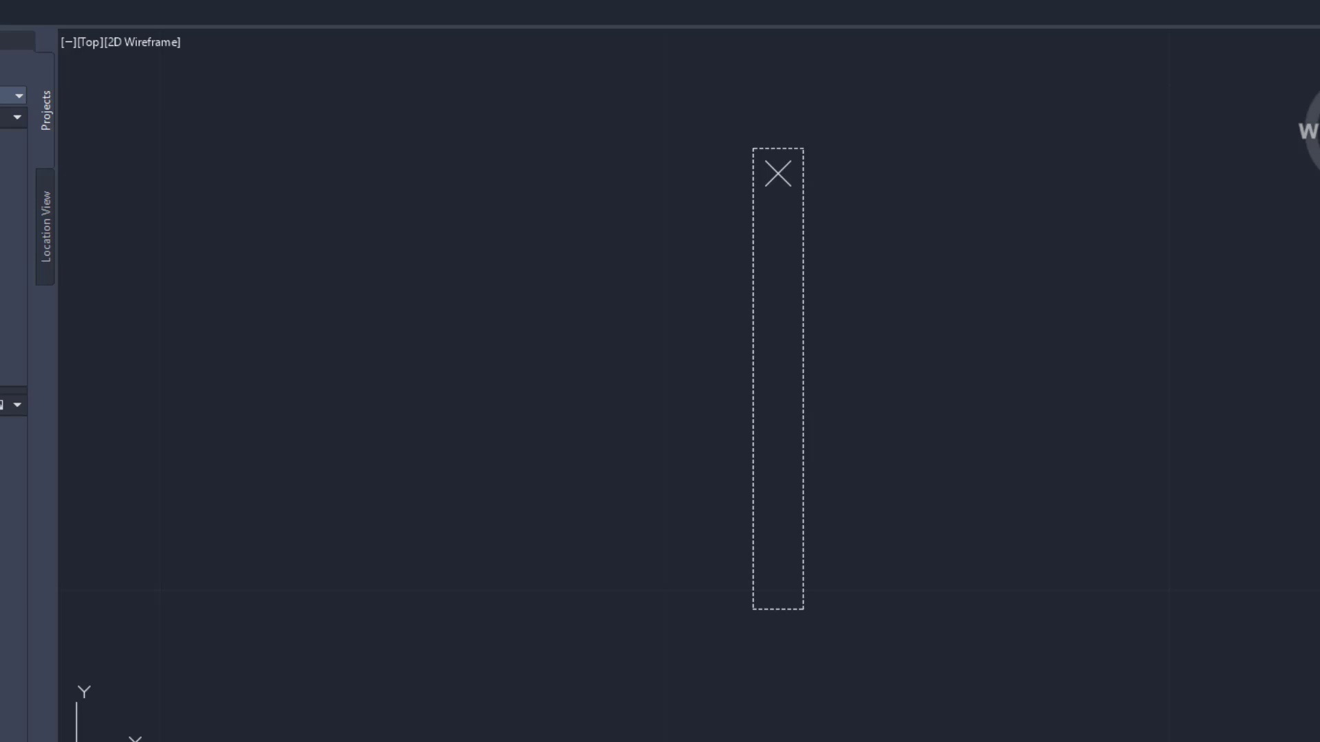
middle_click_drag(771, 176, 771, 273)
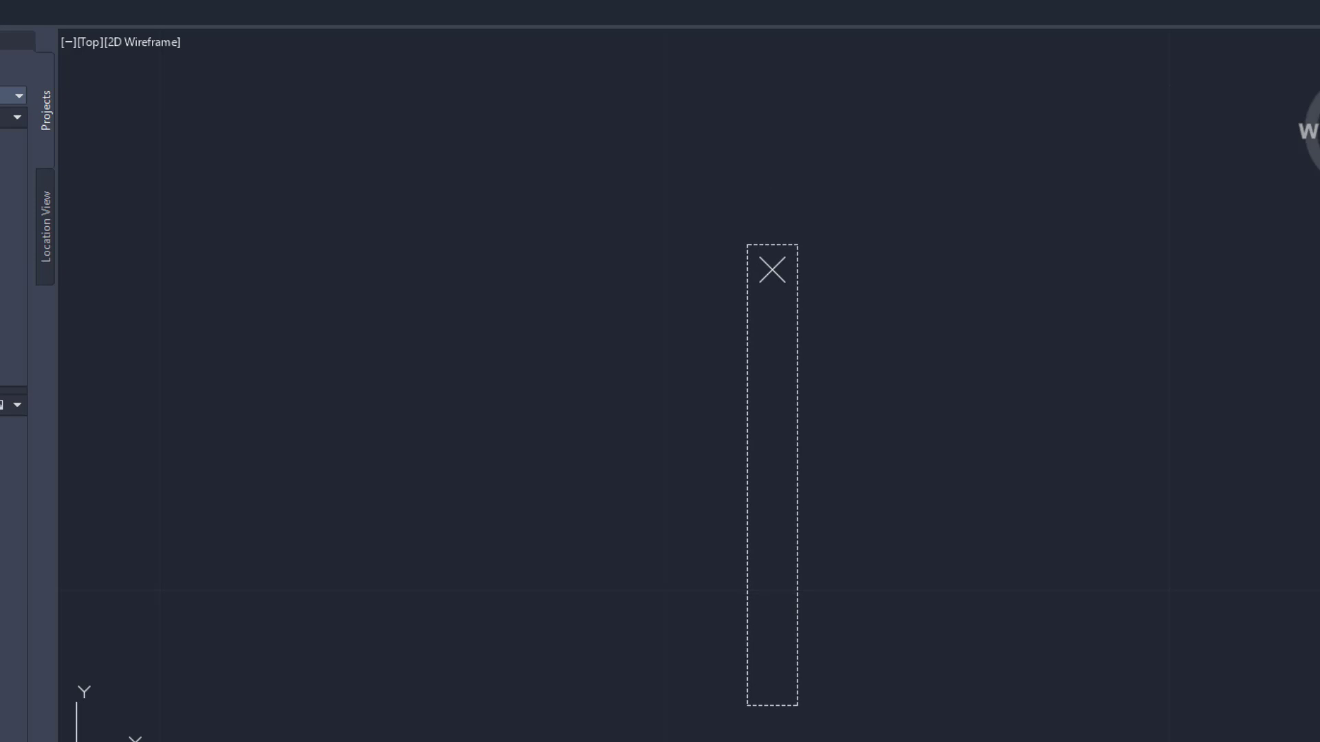
scroll(771, 273, "up", 2)
scroll(772, 273, "up", 2)
scroll(771, 270, "up", 1)
scroll(771, 270, "up", 1)
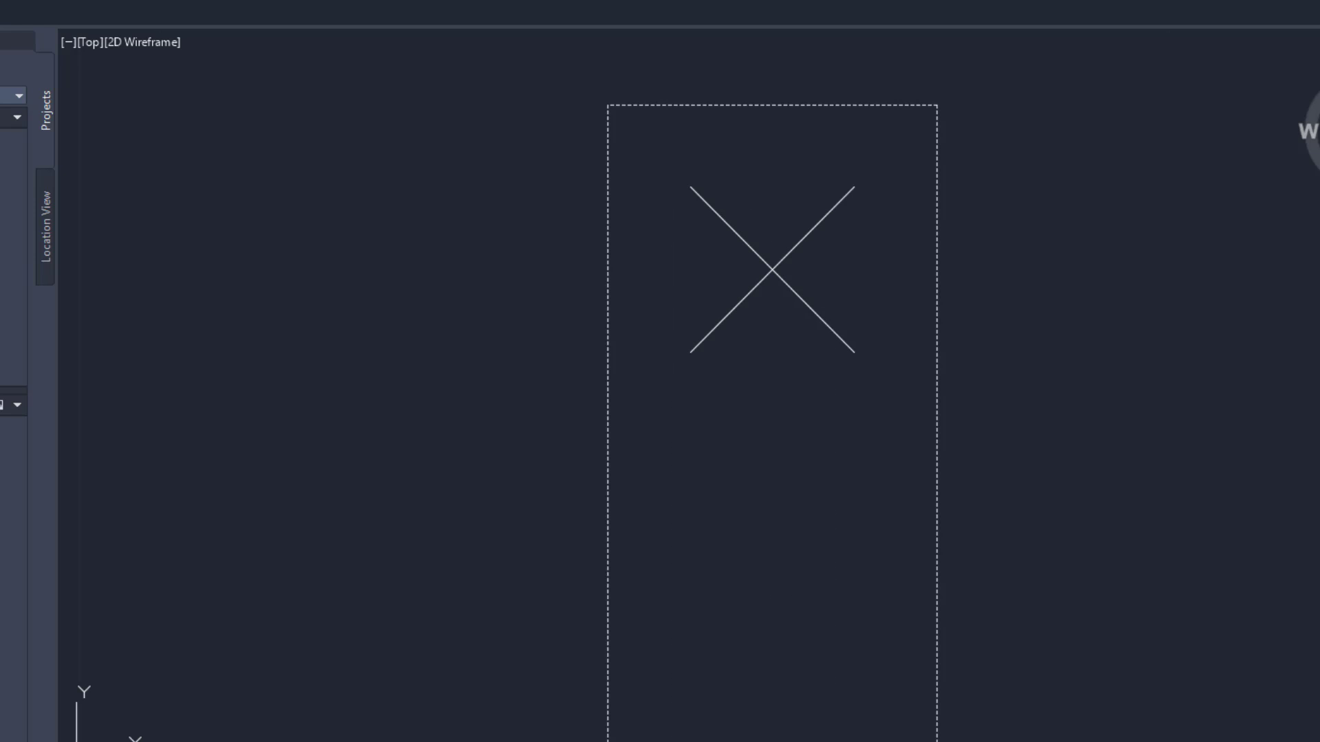
scroll(771, 269, "up", 1)
scroll(772, 269, "down", 1)
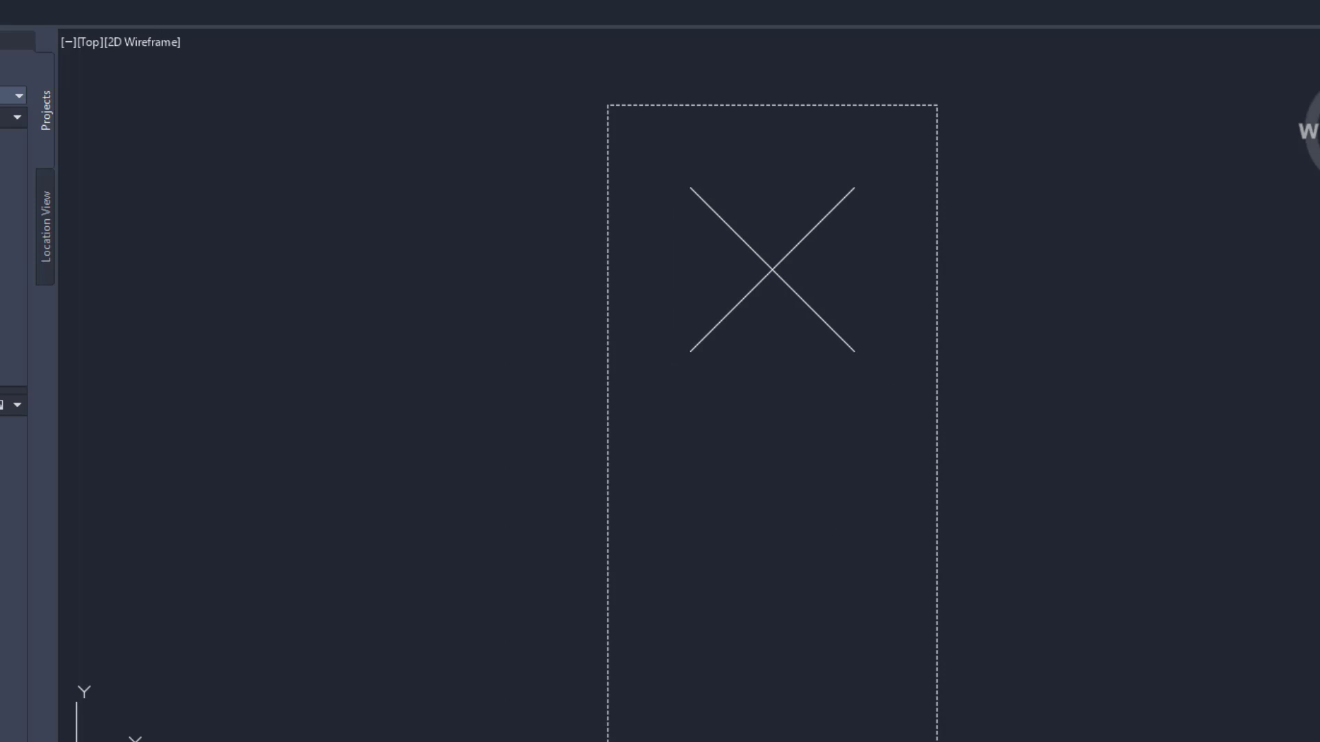
scroll(771, 269, "down", 1)
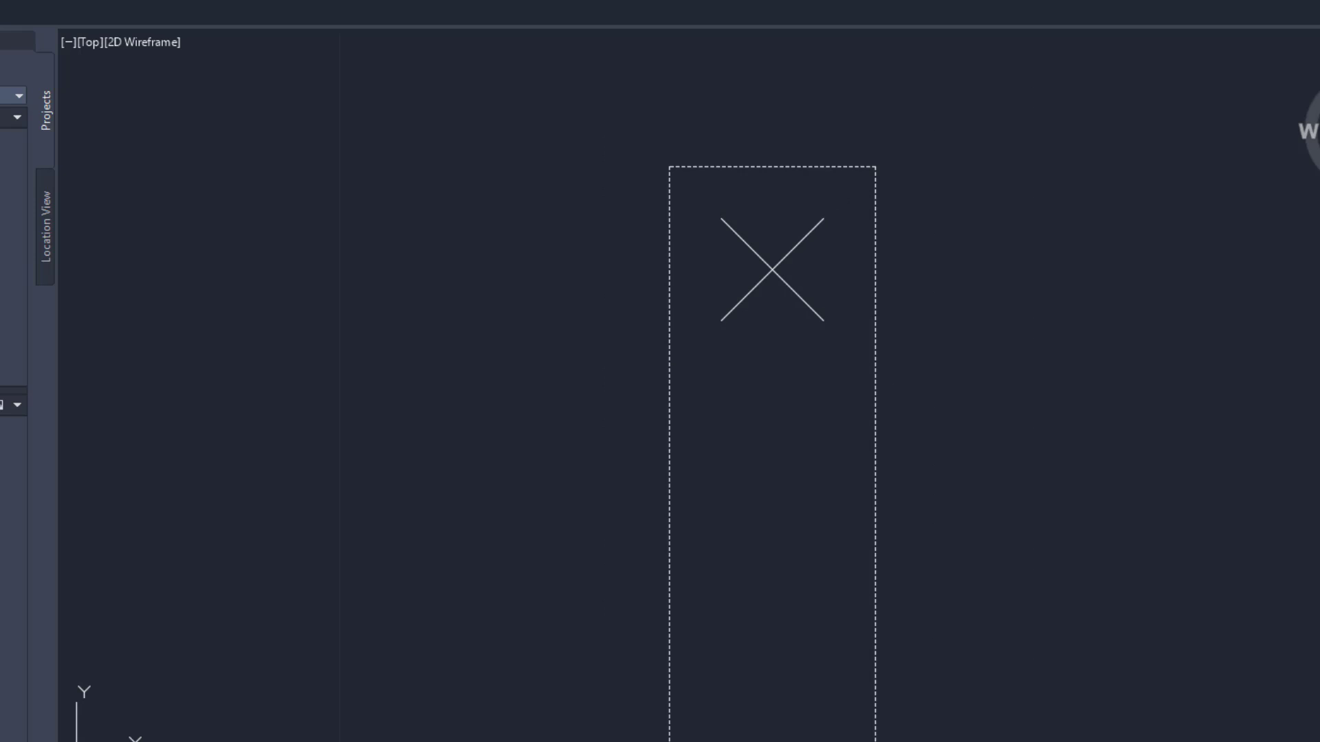
scroll(772, 270, "down", 1)
scroll(771, 269, "down", 1)
mouse_move(771, 269)
middle_mouse_down()
mouse_move(801, 216)
mouse_move(804, 162)
mouse_move(769, 153)
mouse_move(789, 183)
mouse_move(825, 194)
mouse_move(754, 185)
middle_mouse_up()
scroll(768, 154, "down", 1)
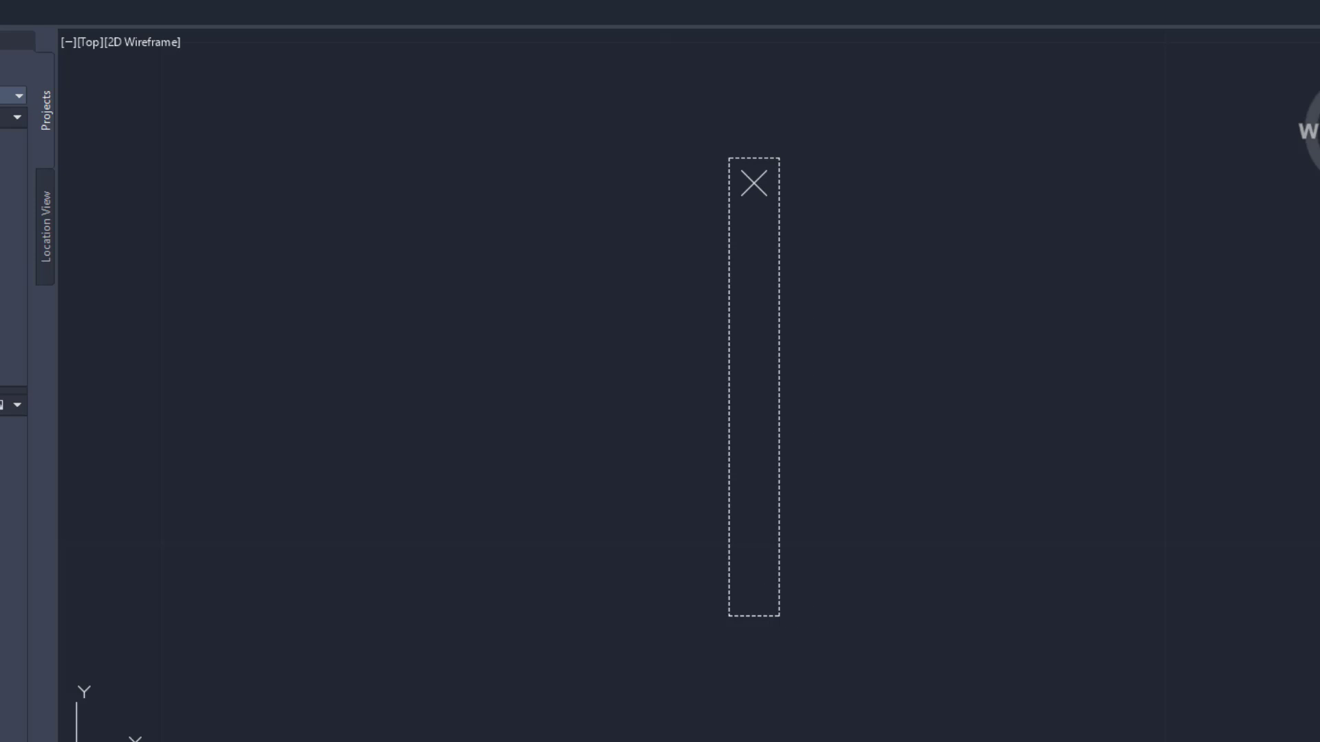
middle_click_drag(754, 182, 754, 182)
Step: Place the 1746-NI4 outline and keep Module Layout spacing at 0.75 after trying 1.5
left_click(754, 183)
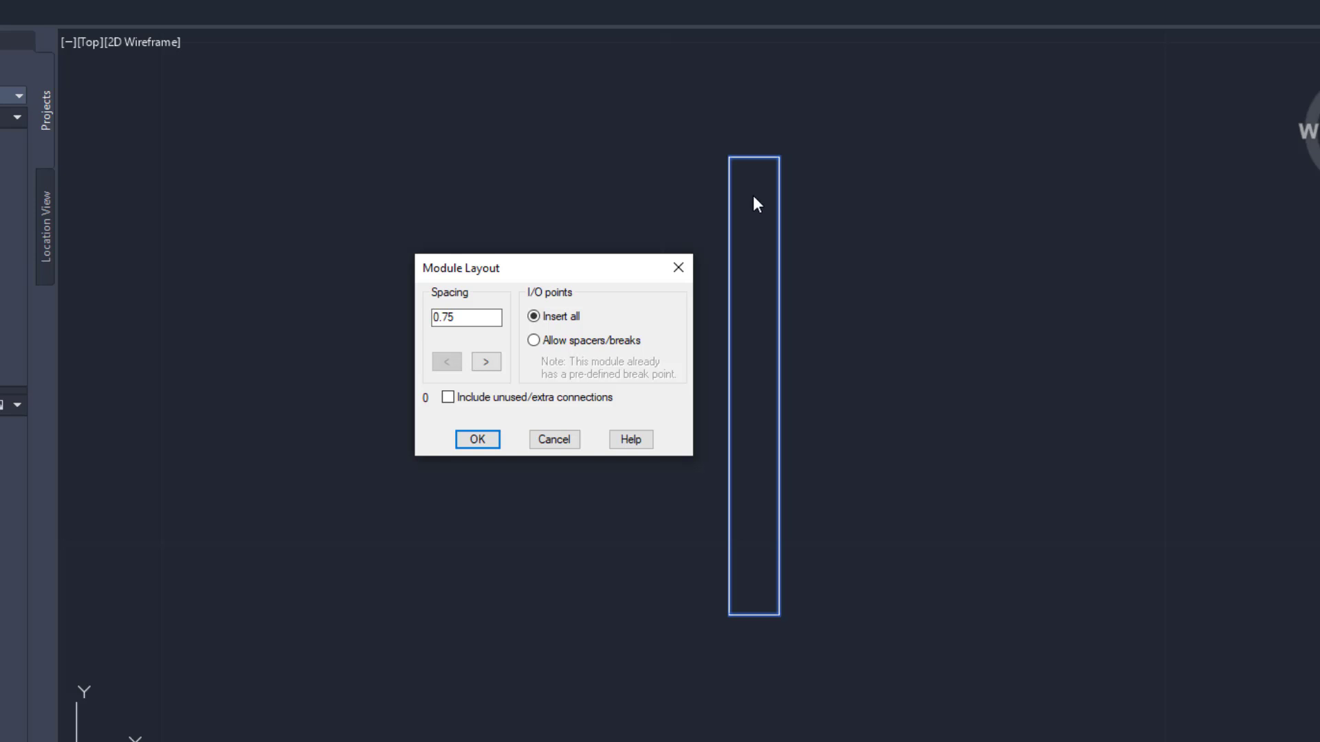
left_click_drag(479, 321, 370, 321)
left_click(492, 317)
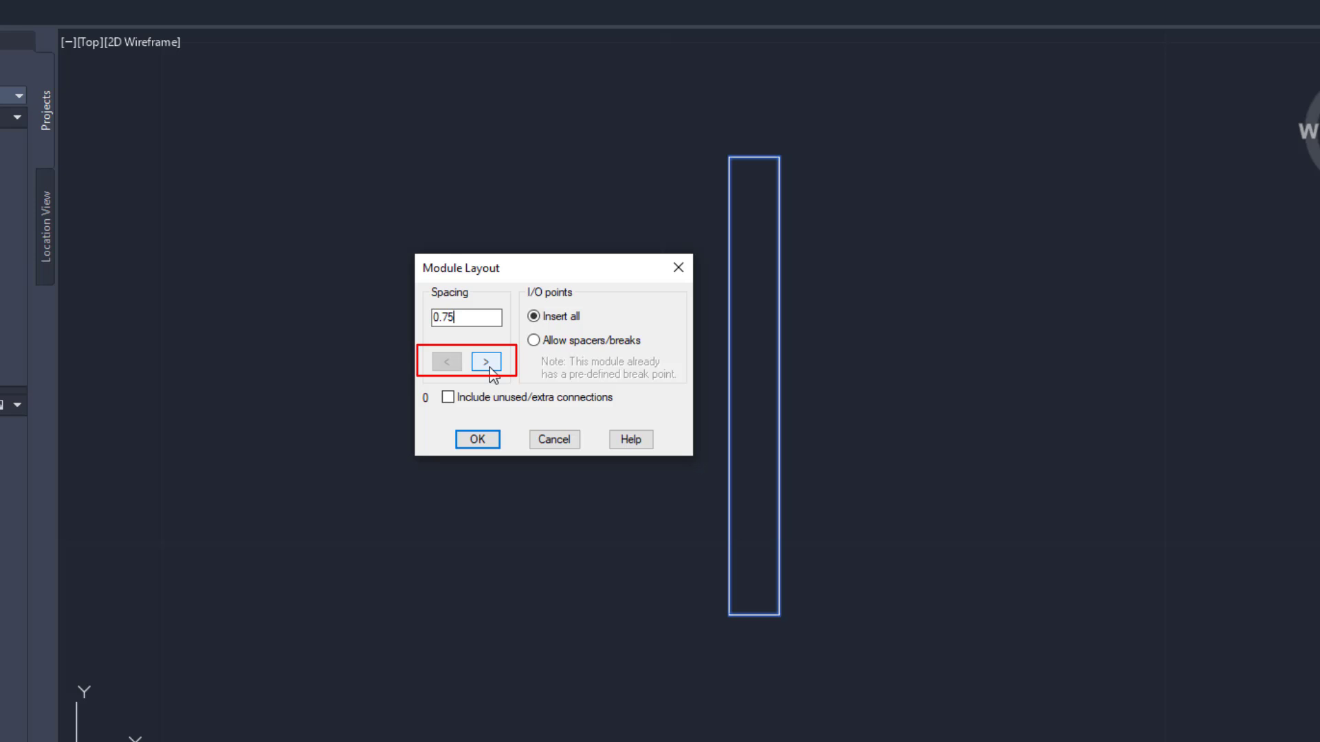
left_click(490, 369)
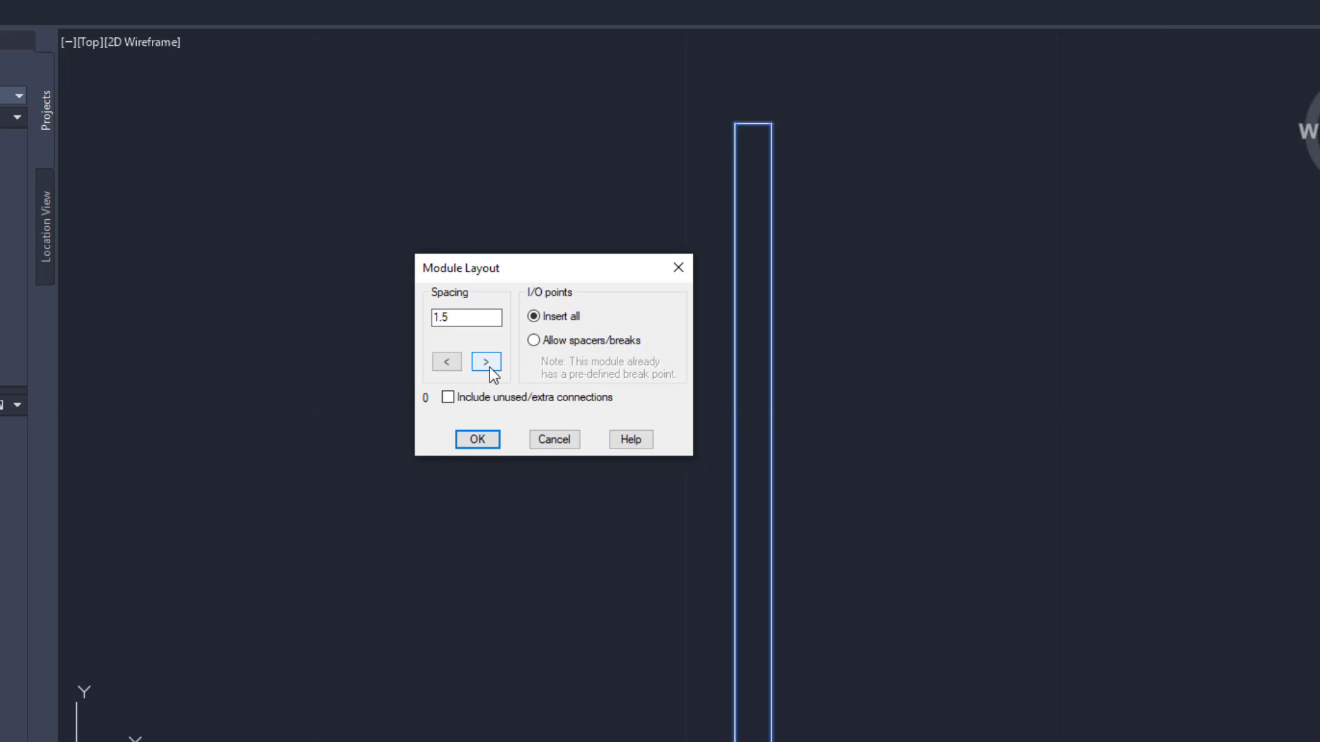
left_click(453, 365)
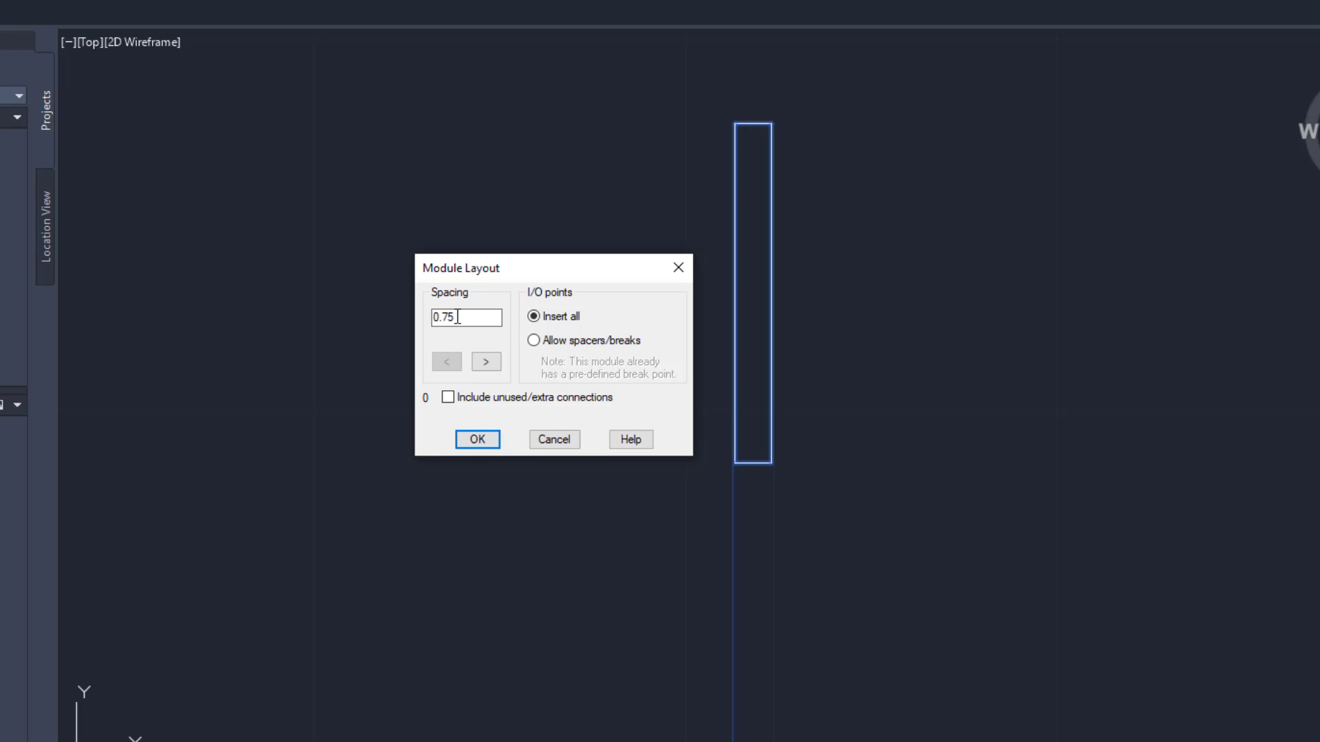
left_click_drag(455, 317, 419, 316)
type("0")
type(".5")
type("7")
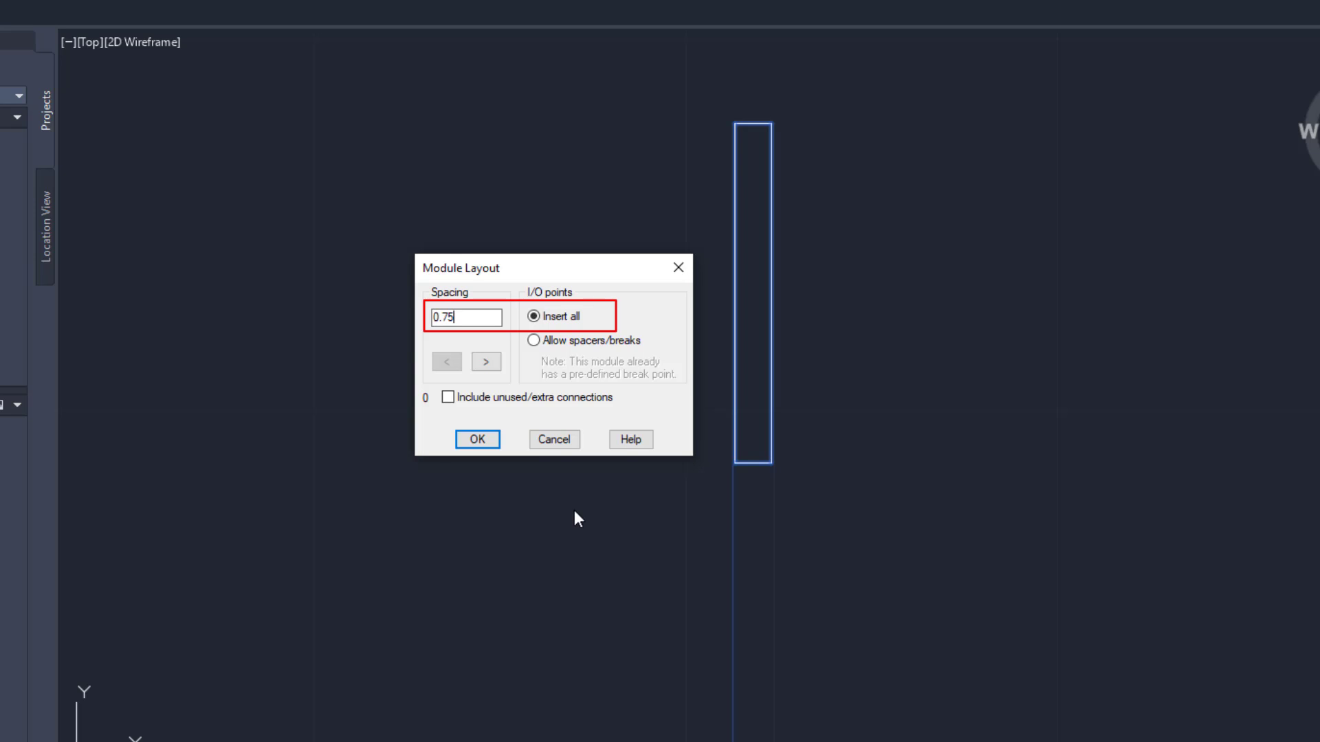
Step: Accept the 0.75 layout and assign the module to rack R, slot S1
left_click(487, 447)
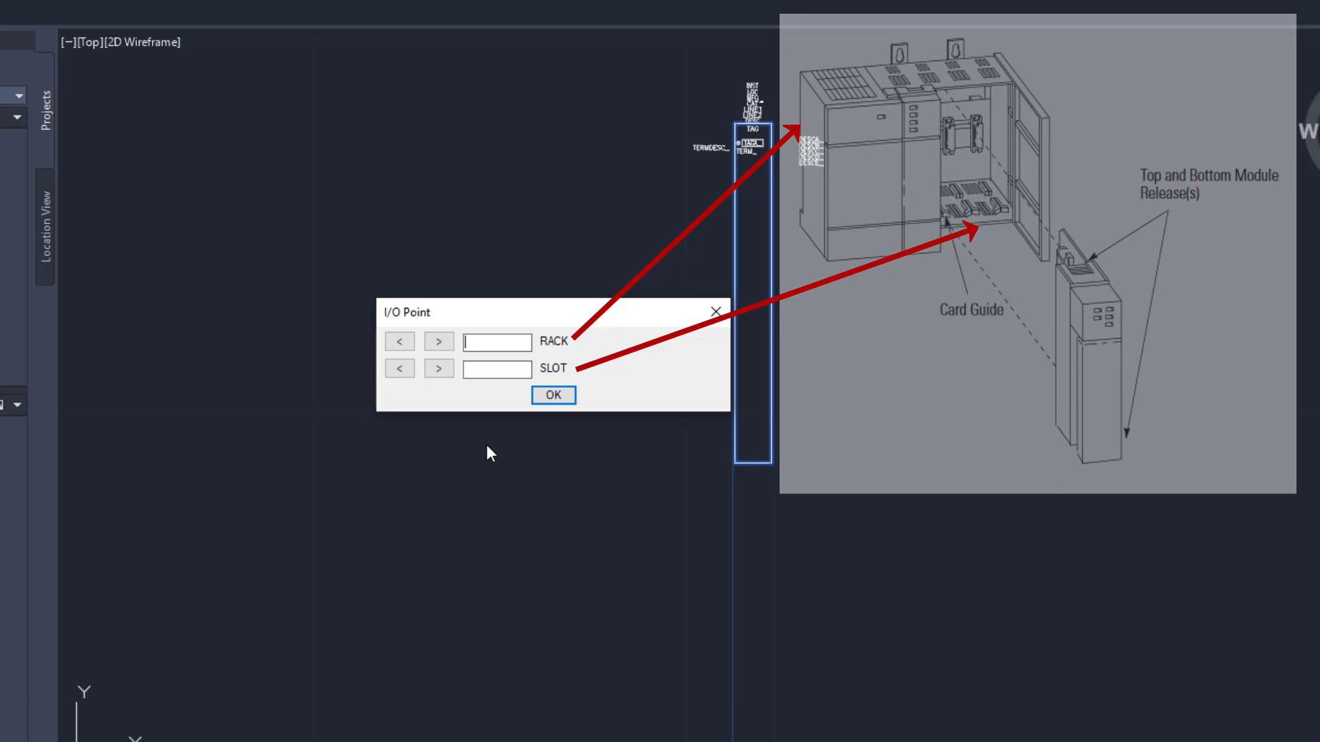
type("R")
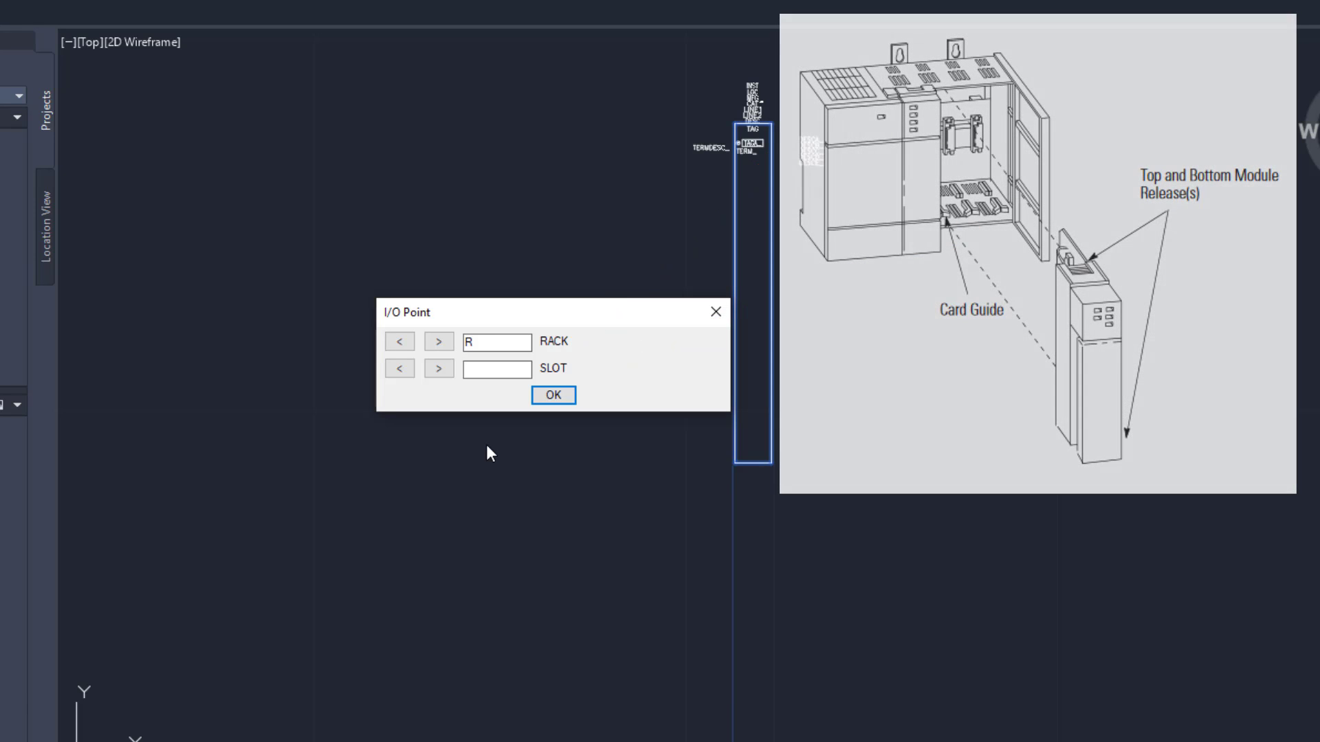
type("S1")
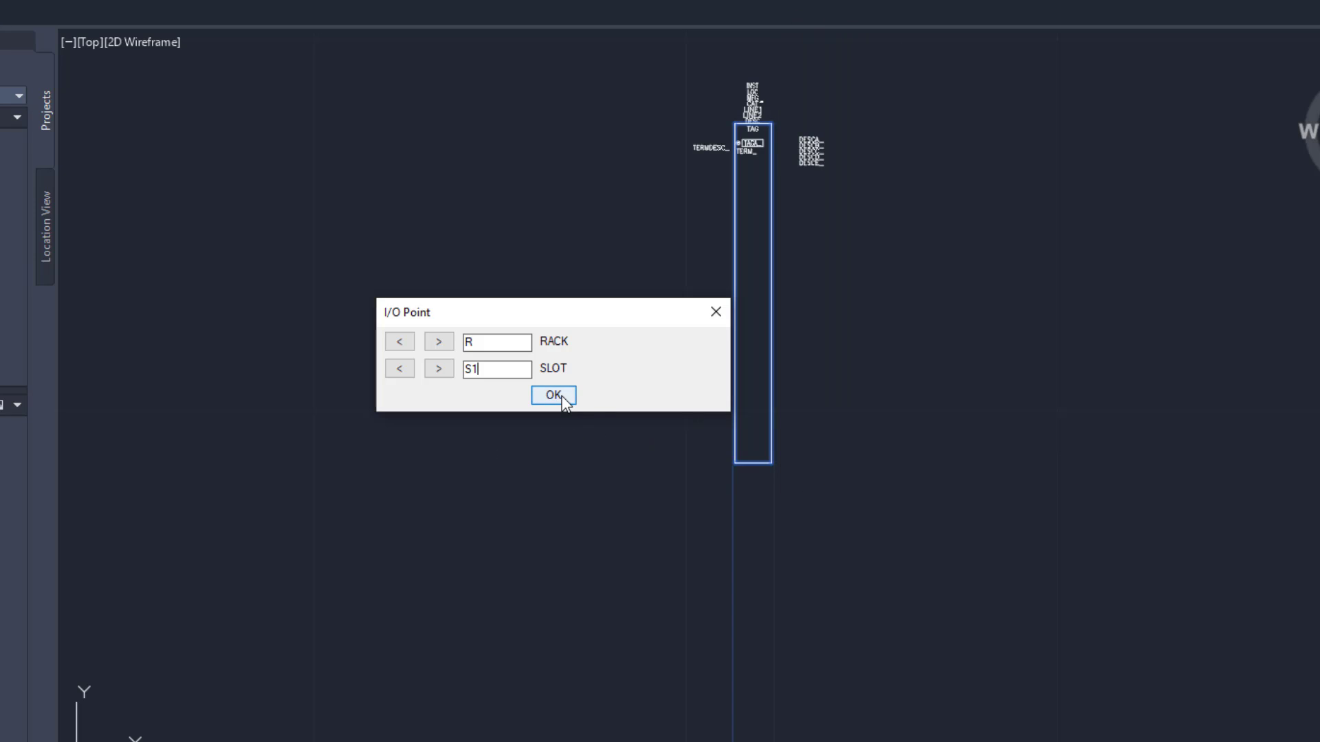
left_click(554, 395)
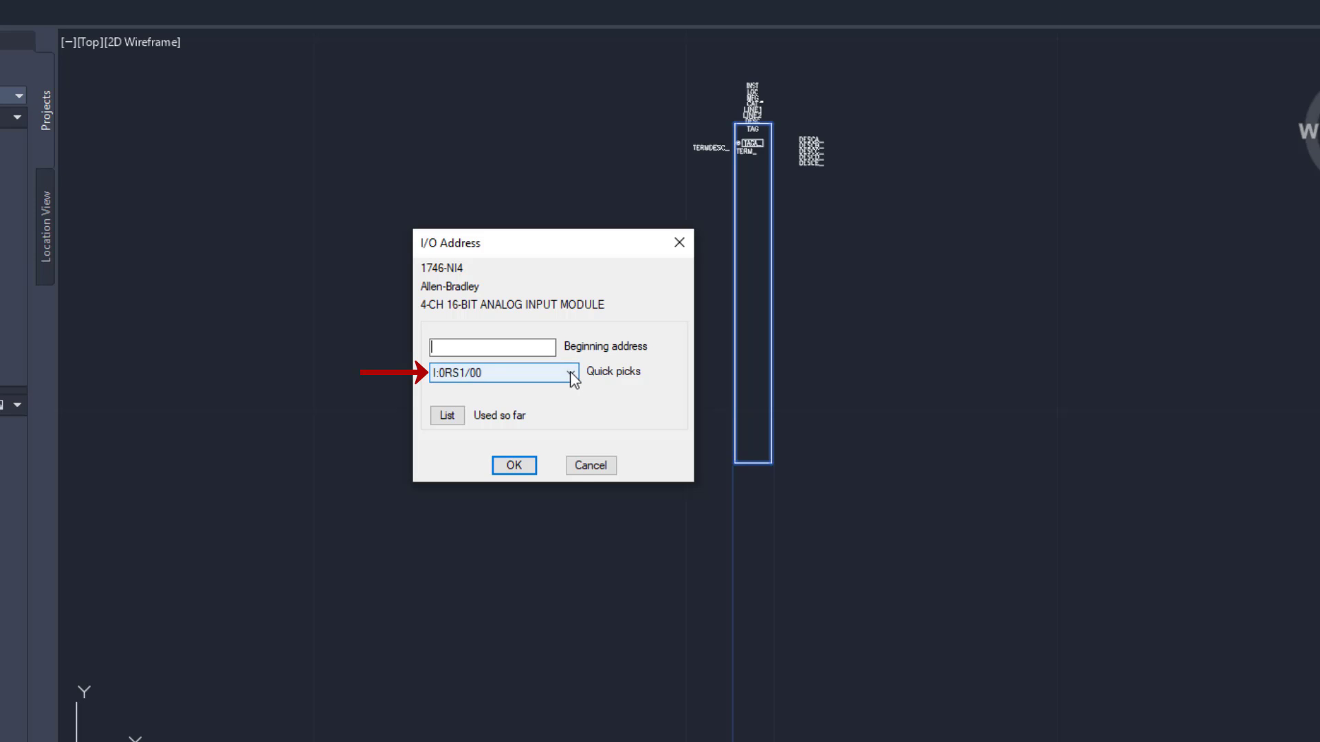
Step: Pick I:RS1/00 from Quick picks as the beginning address and draw the module
left_click(572, 375)
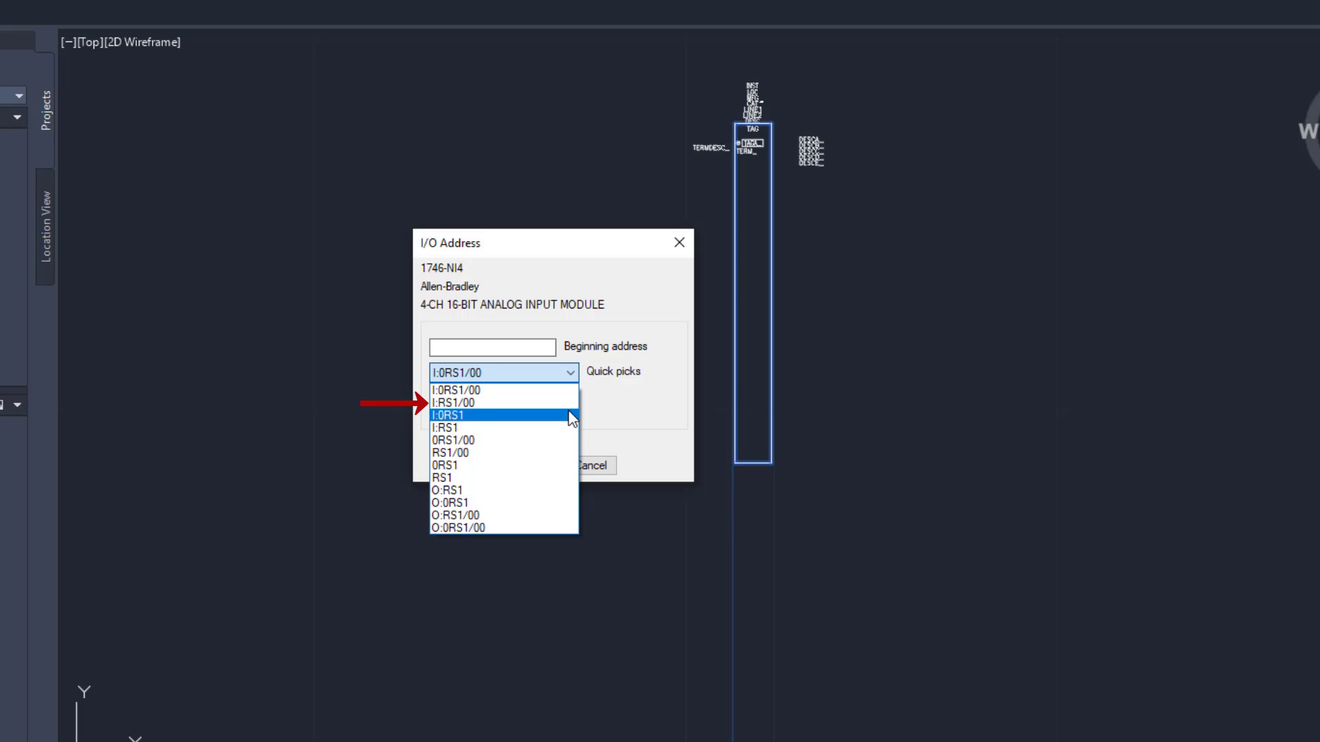
left_click(569, 404)
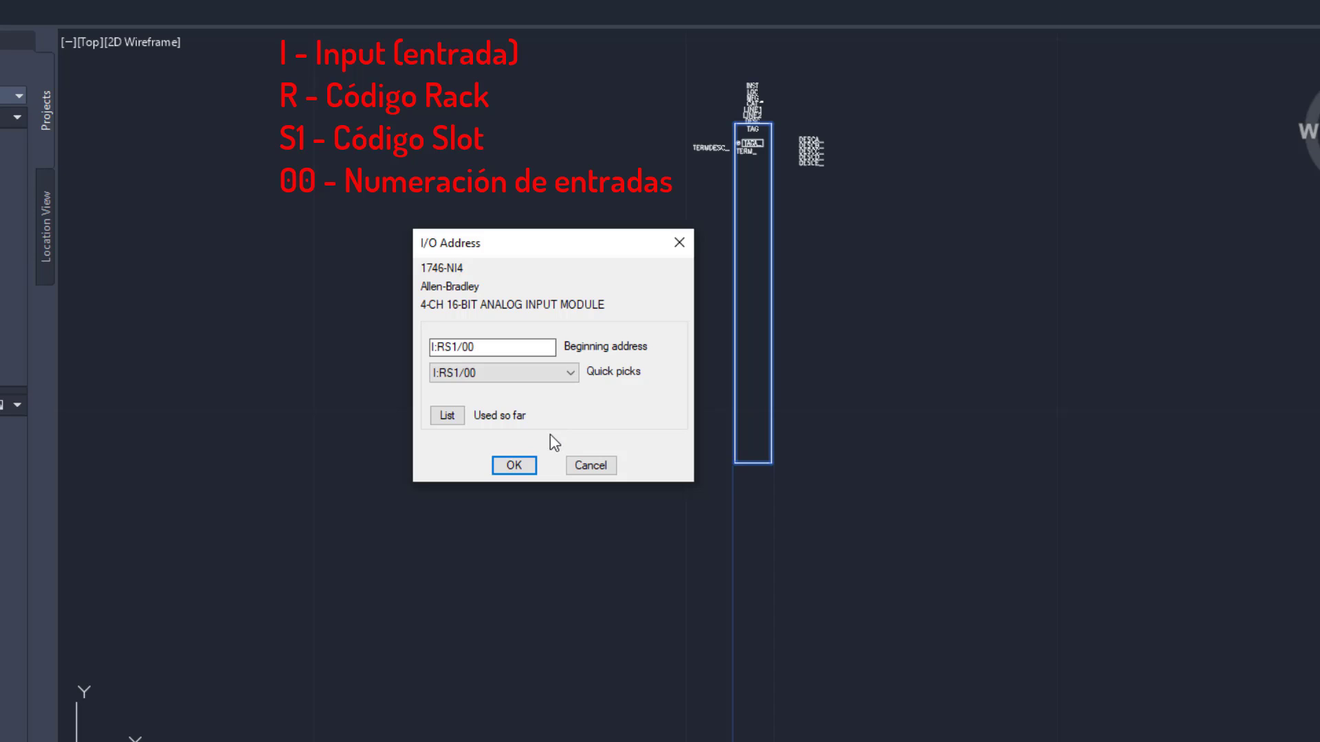
left_click(528, 464)
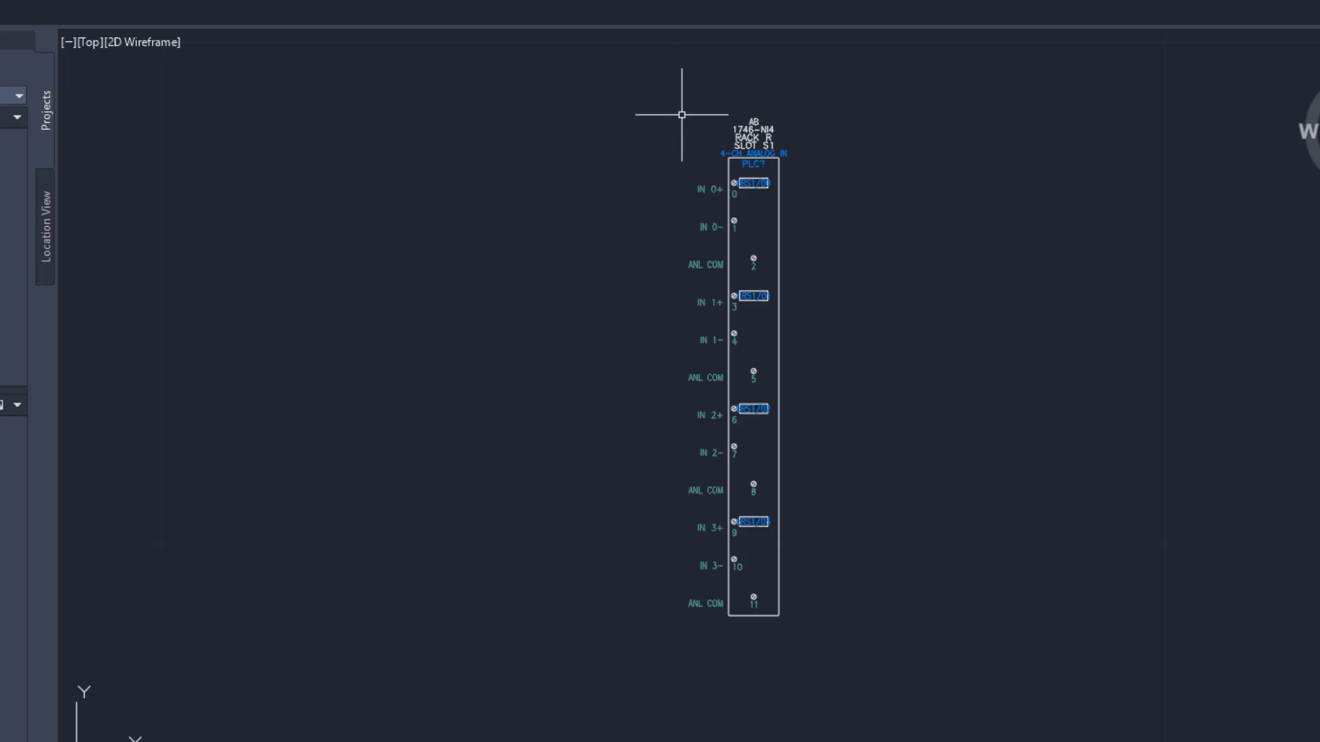
scroll(682, 115, "up", 2)
scroll(866, 124, "up", 2)
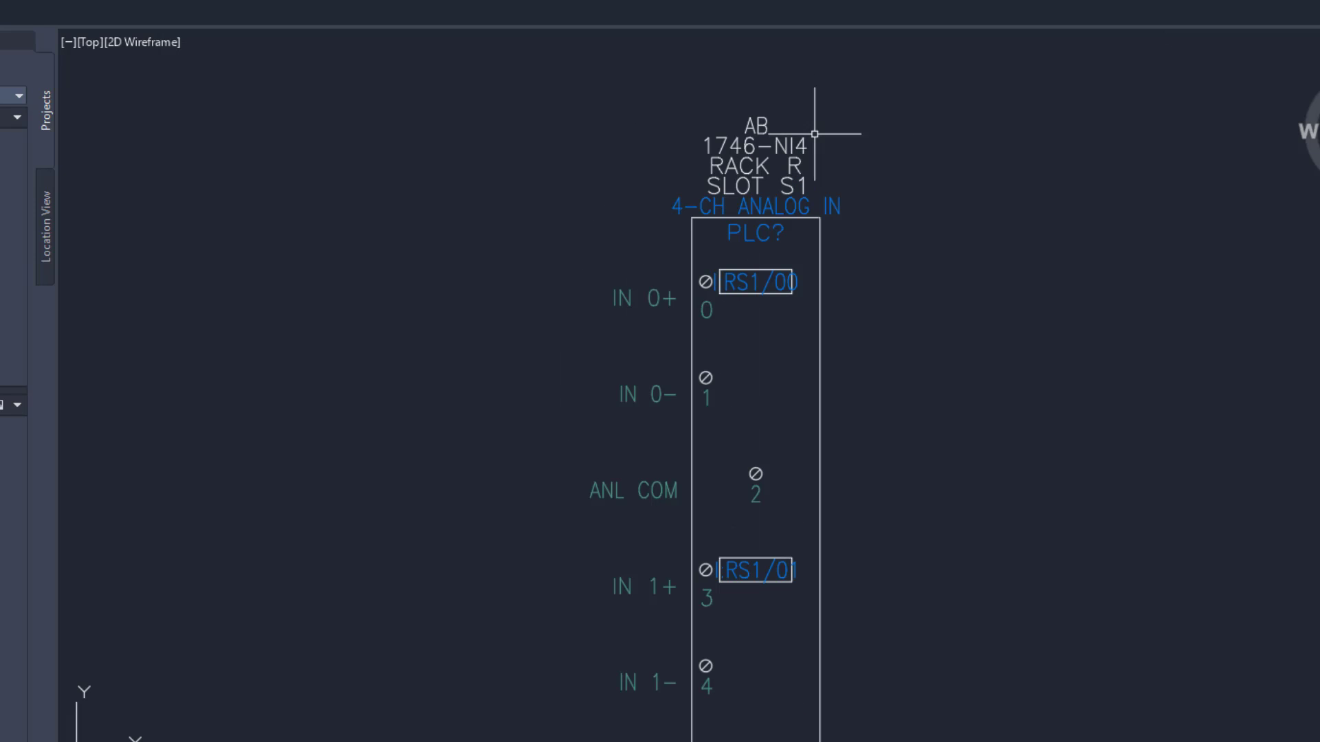
scroll(681, 118, "up", 2)
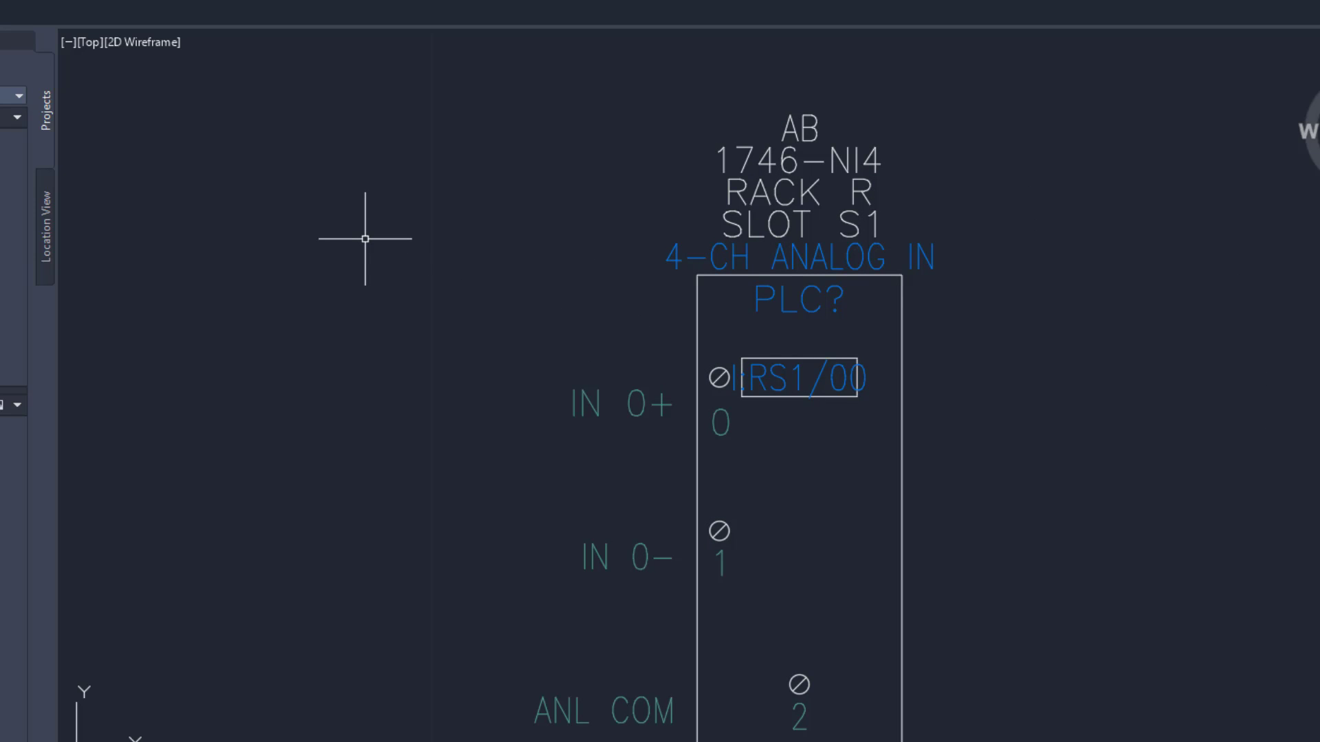
left_click(491, 373)
right_click(451, 286)
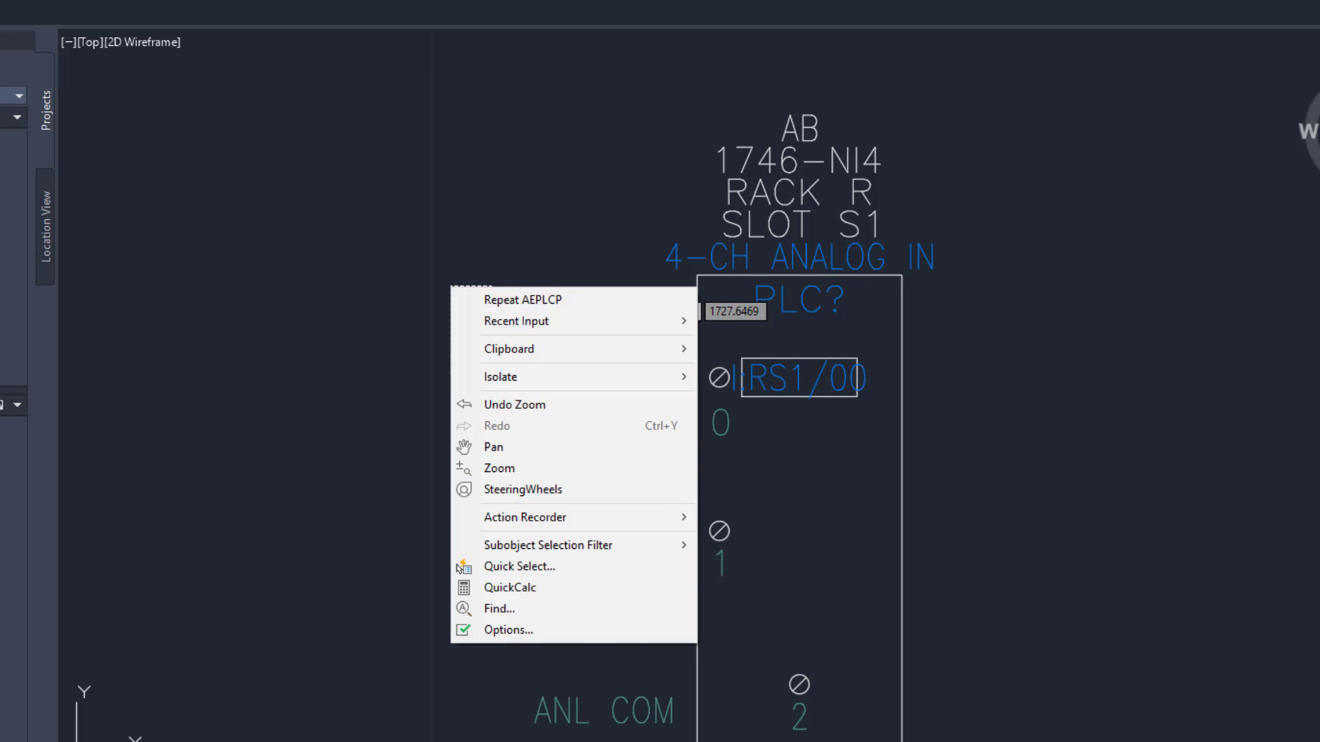
key("Escape")
key("Escape")
right_click(447, 286)
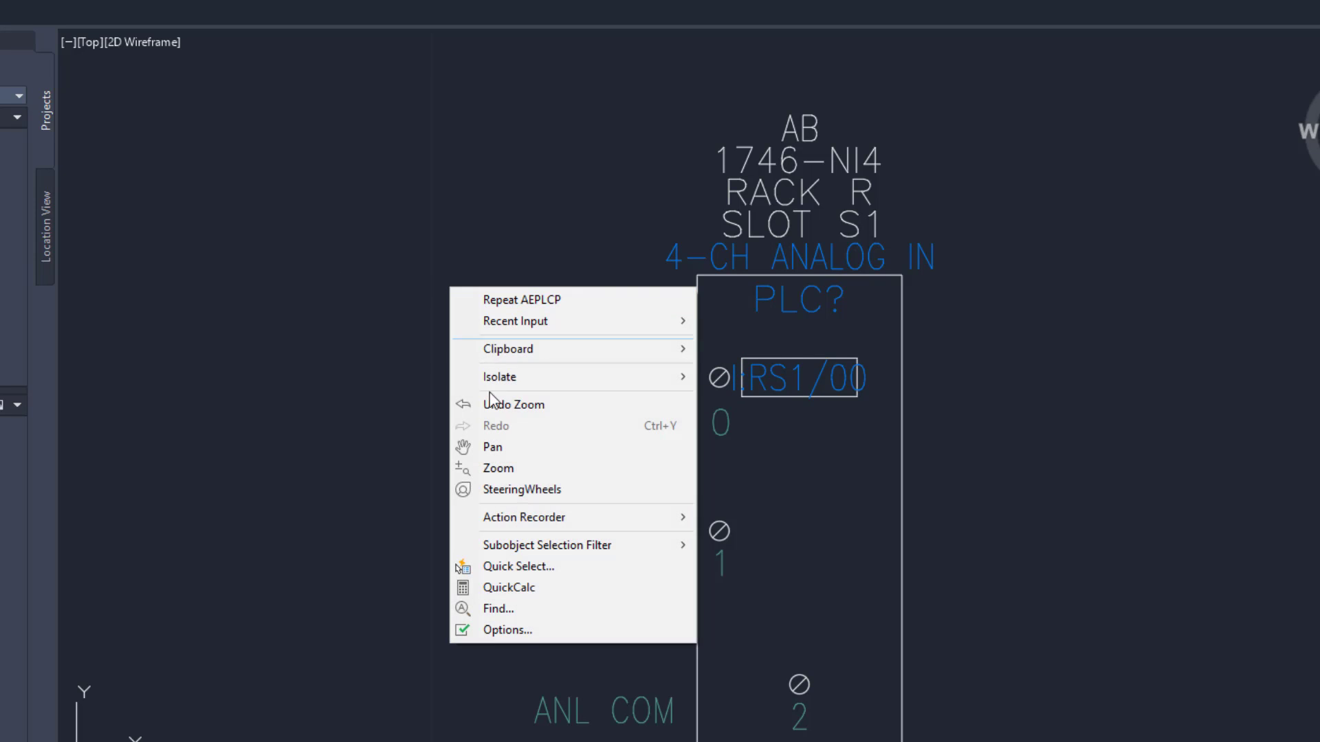
left_click(492, 448)
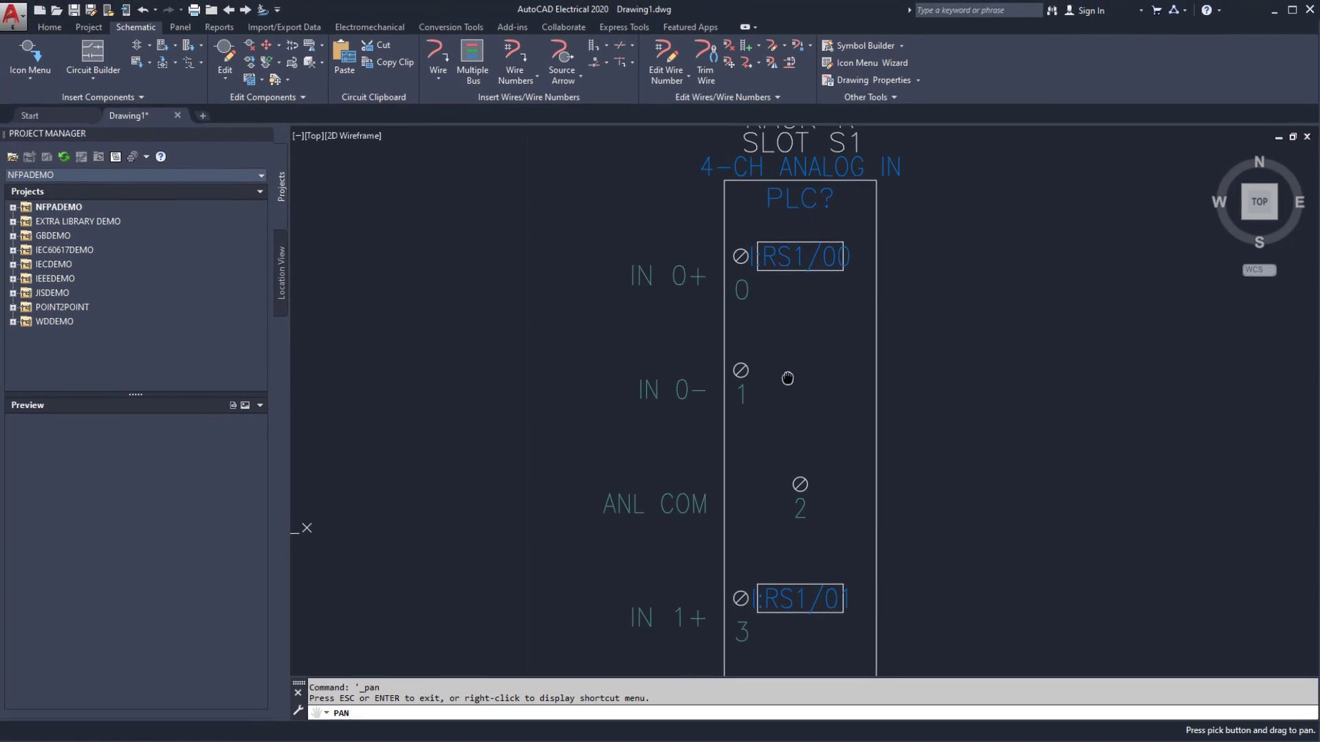
mouse_move(787, 378)
left_mouse_down()
mouse_move(722, 422)
mouse_move(731, 463)
left_mouse_up()
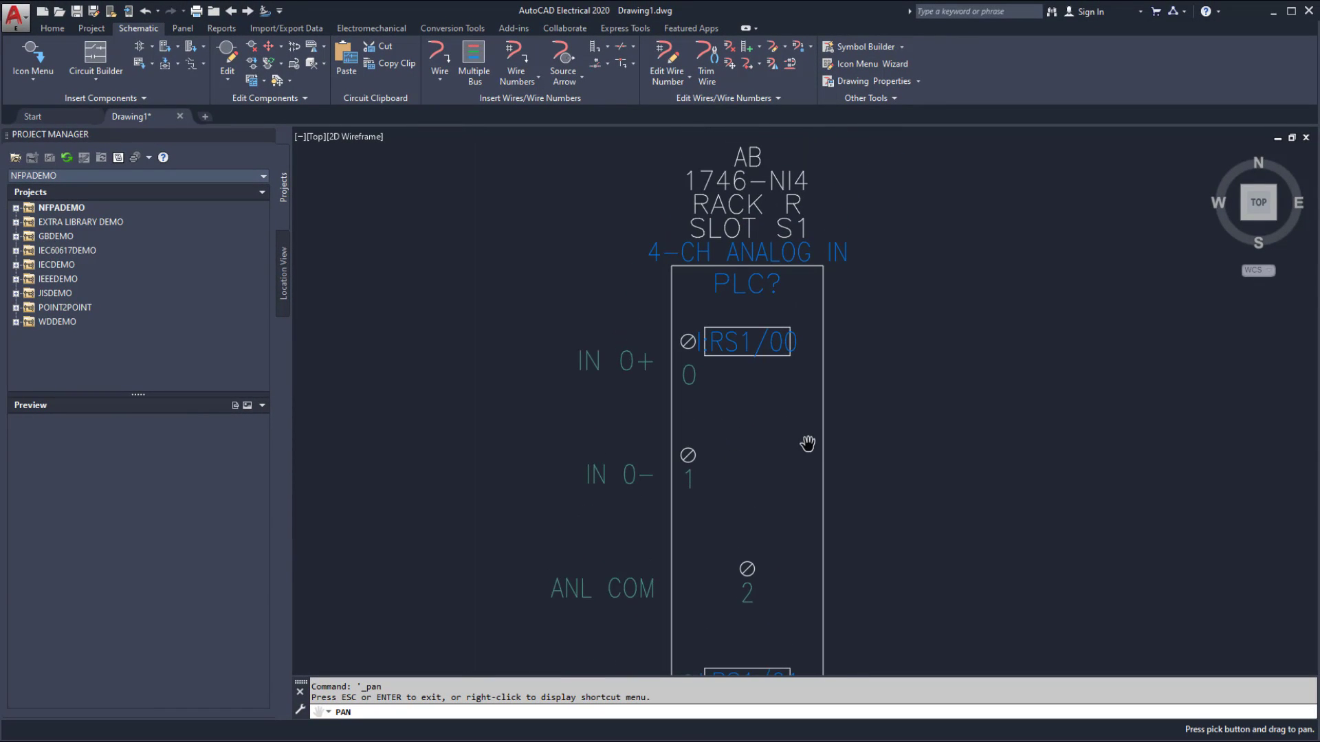
key("Escape")
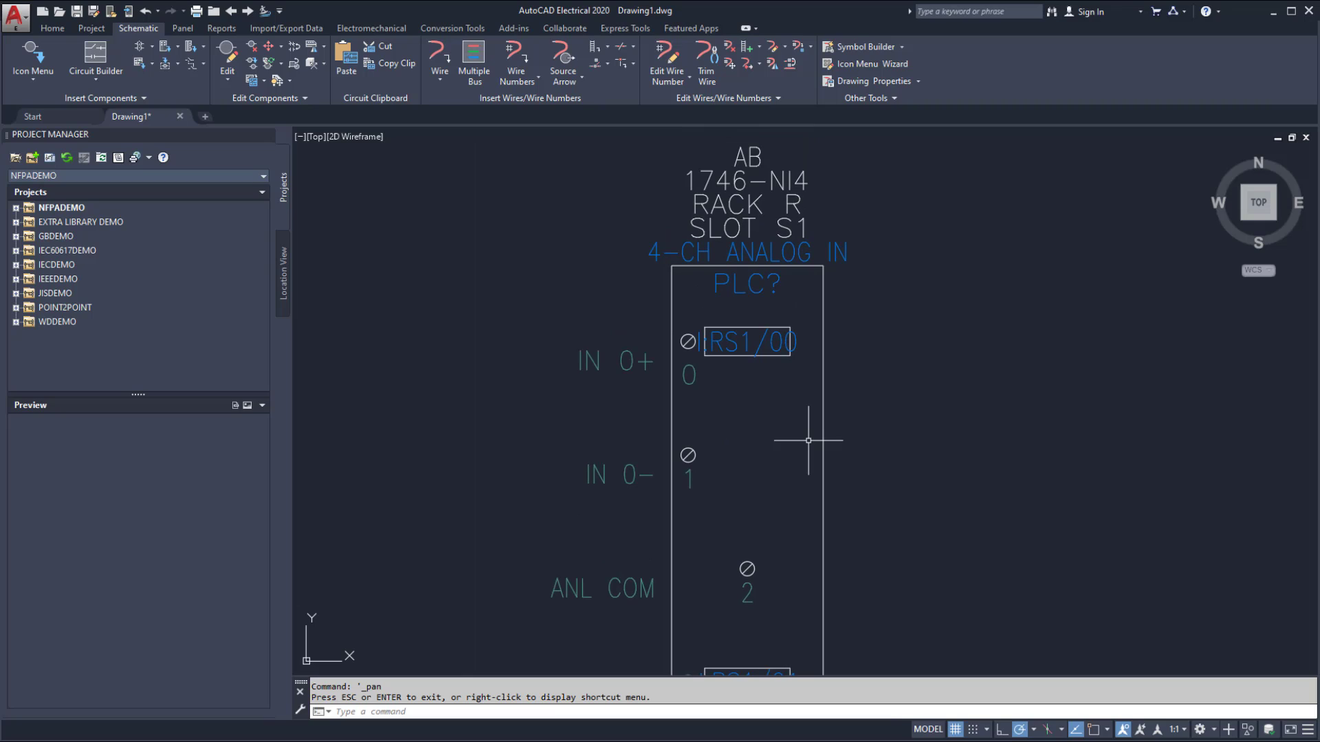